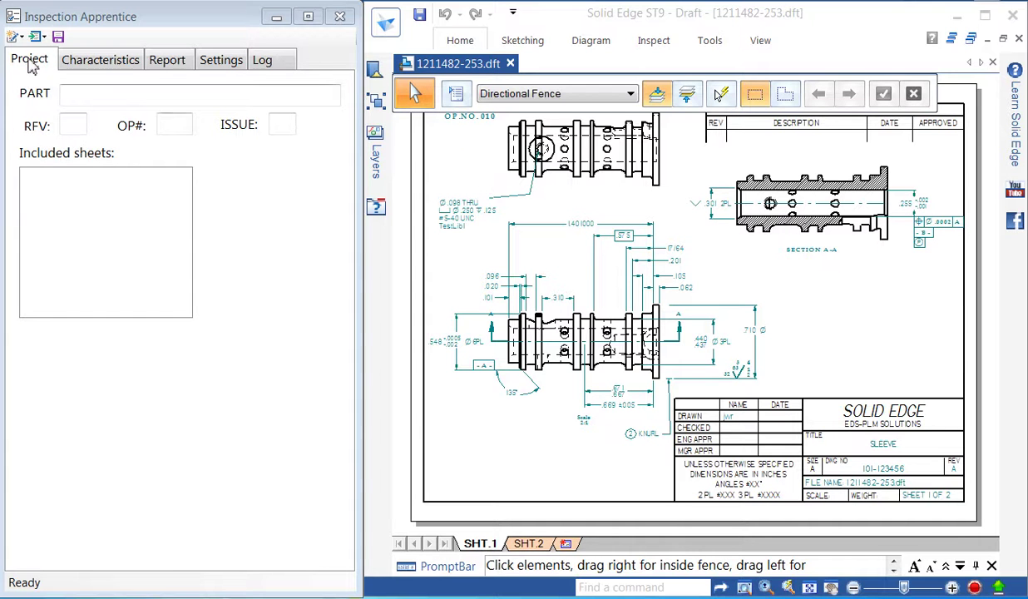
# Step: Create a new checklist from the drawing and set its OP# to 1 and issue to 2
pyautogui.click(14, 37)
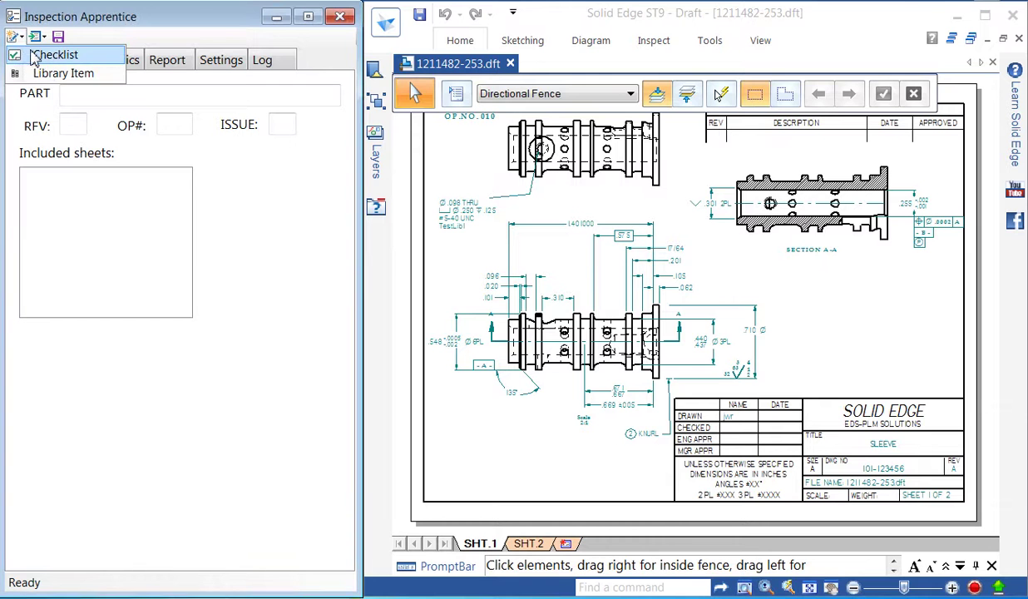
pyautogui.click(37, 53)
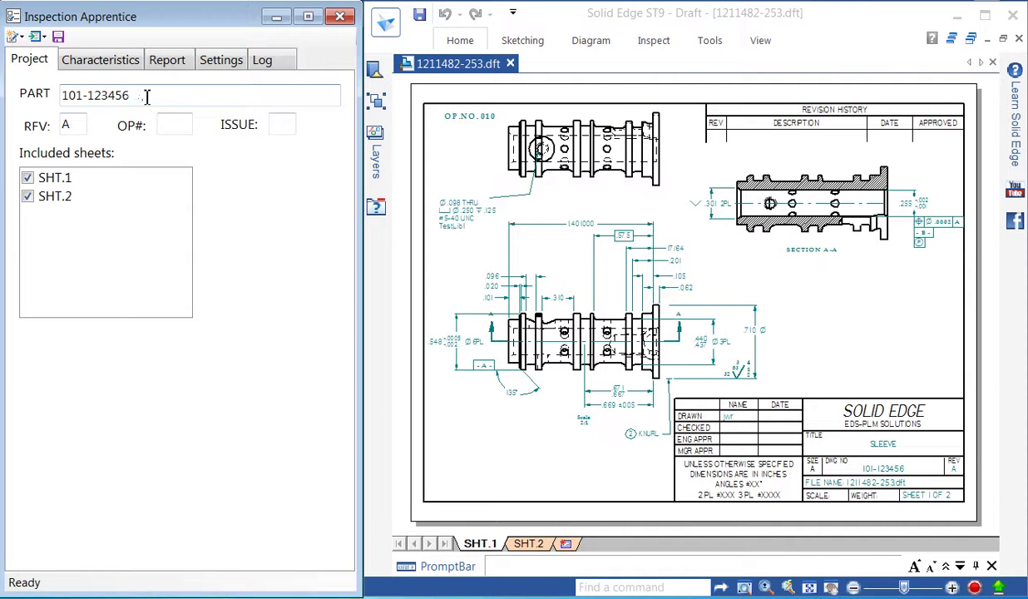
pyautogui.click(183, 126)
pyautogui.write('1')
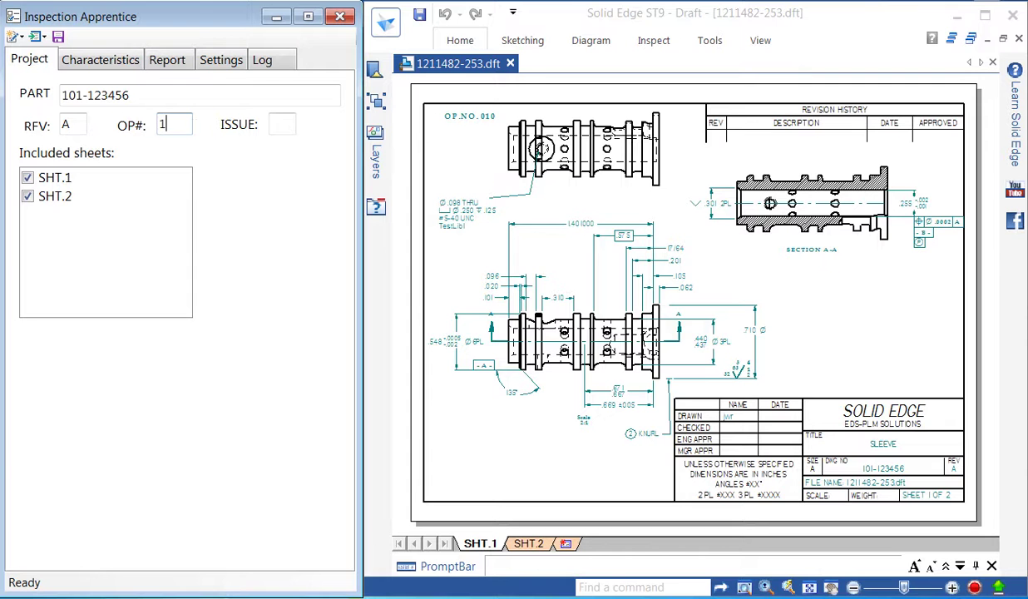
pyautogui.click(277, 126)
pyautogui.write('2')
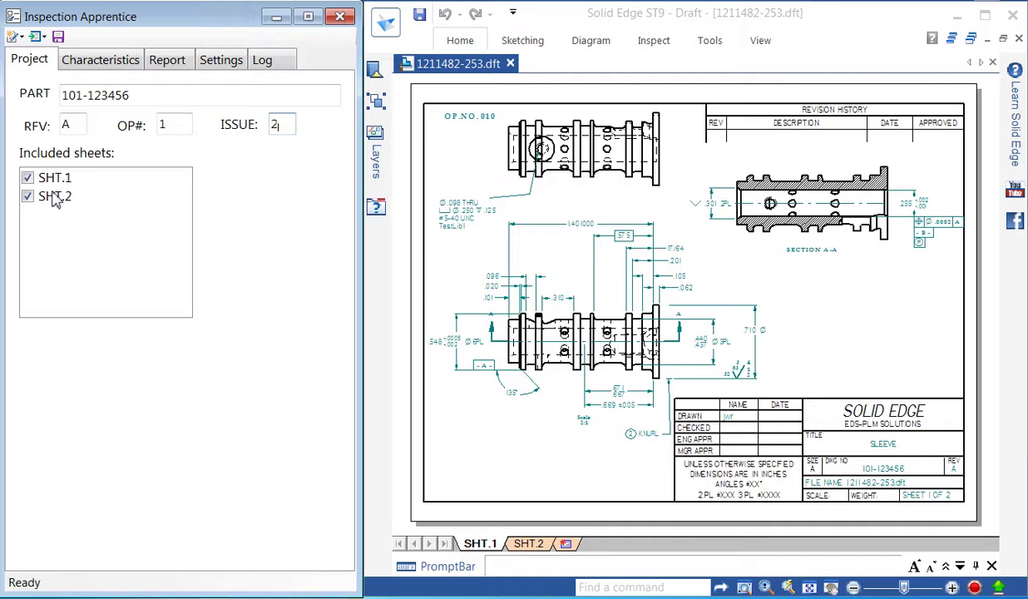
# Step: Scan the drawing for characteristics and review the Linear 0.548 and Linear 0.617 entries on SHT.2
pyautogui.click(93, 70)
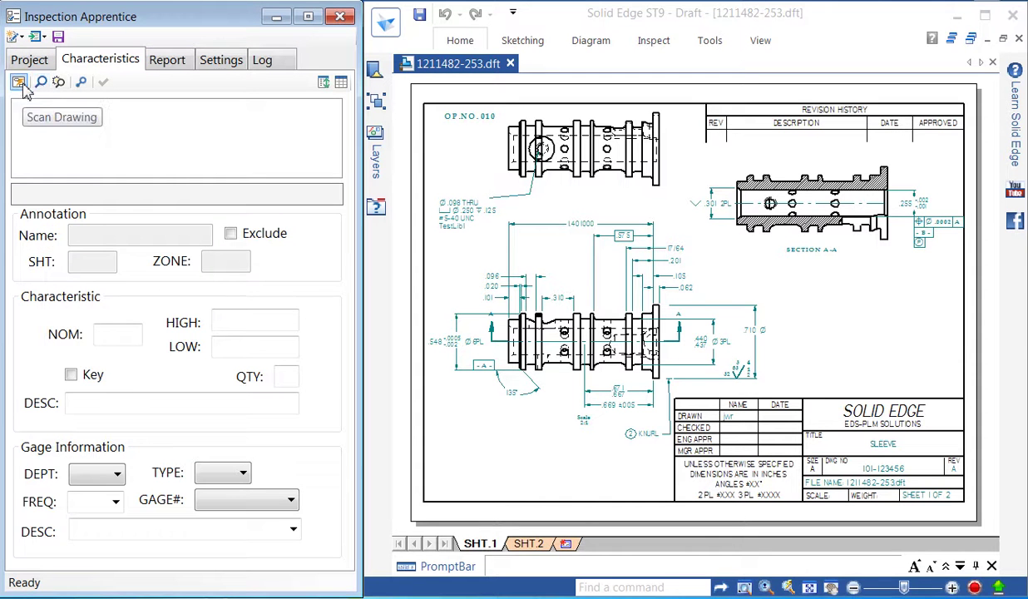
pyautogui.click(19, 83)
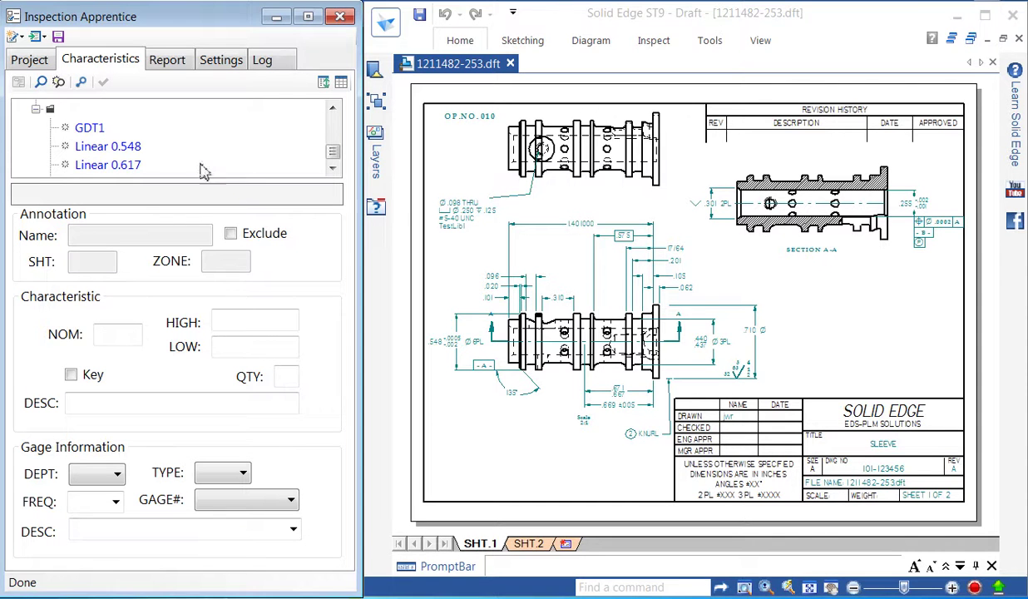
pyautogui.click(100, 148)
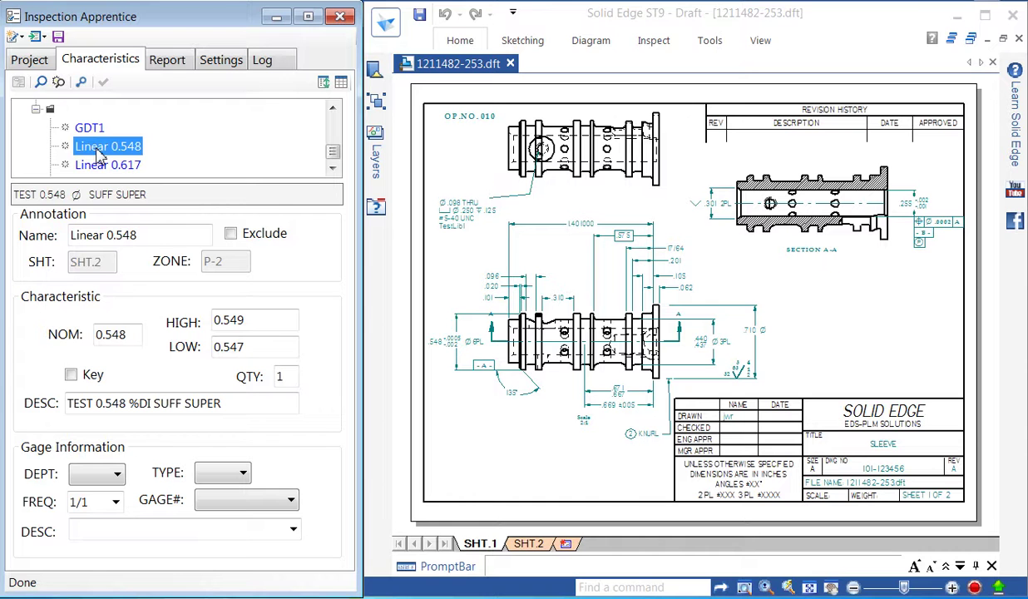
pyautogui.scroll(-1, 99, 154)
pyautogui.click(101, 147)
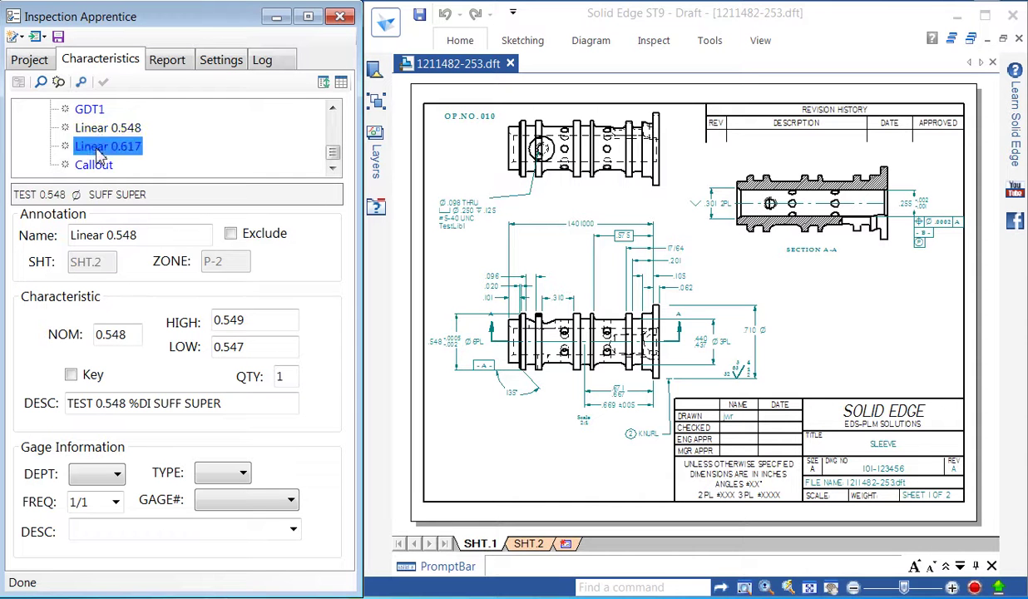
pyautogui.click(98, 133)
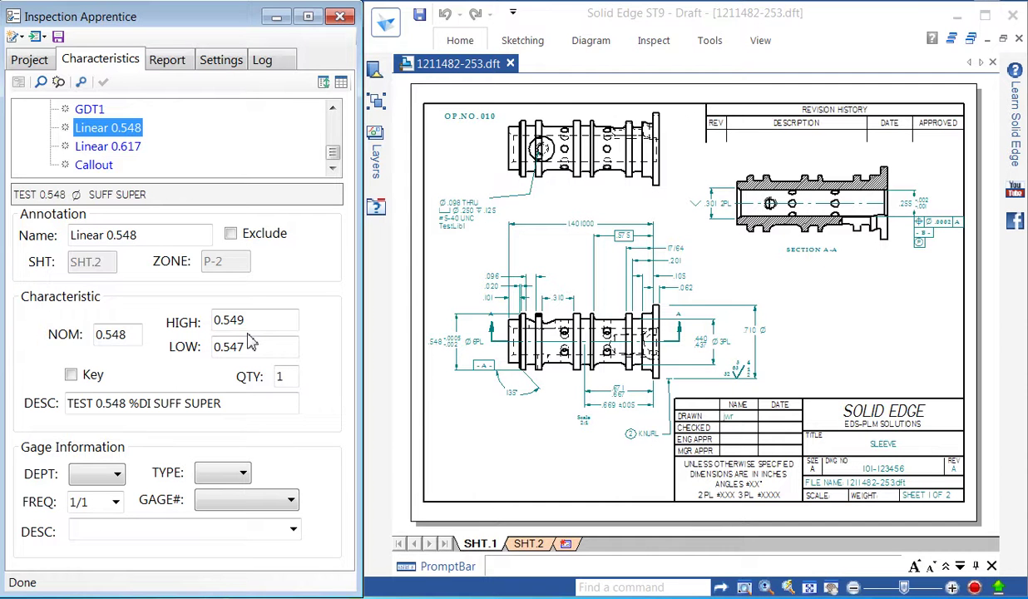
pyautogui.click(114, 151)
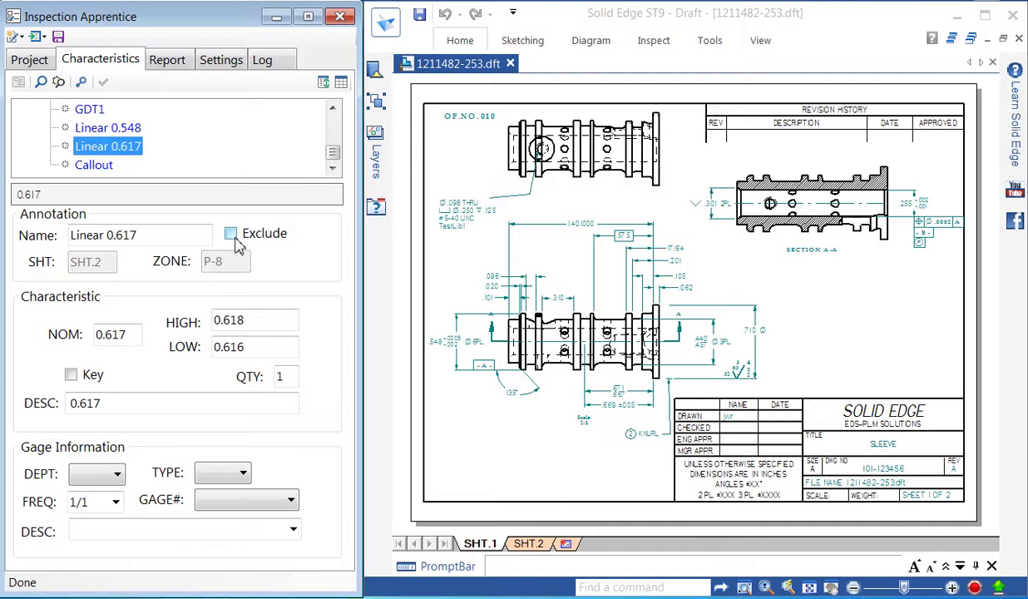
# Step: Turn on Find and locate Linear 0.617, Linear 0.548, the OP.NO. 020 callout and the SHT.1 GDT1 on the drawing
pyautogui.click(41, 83)
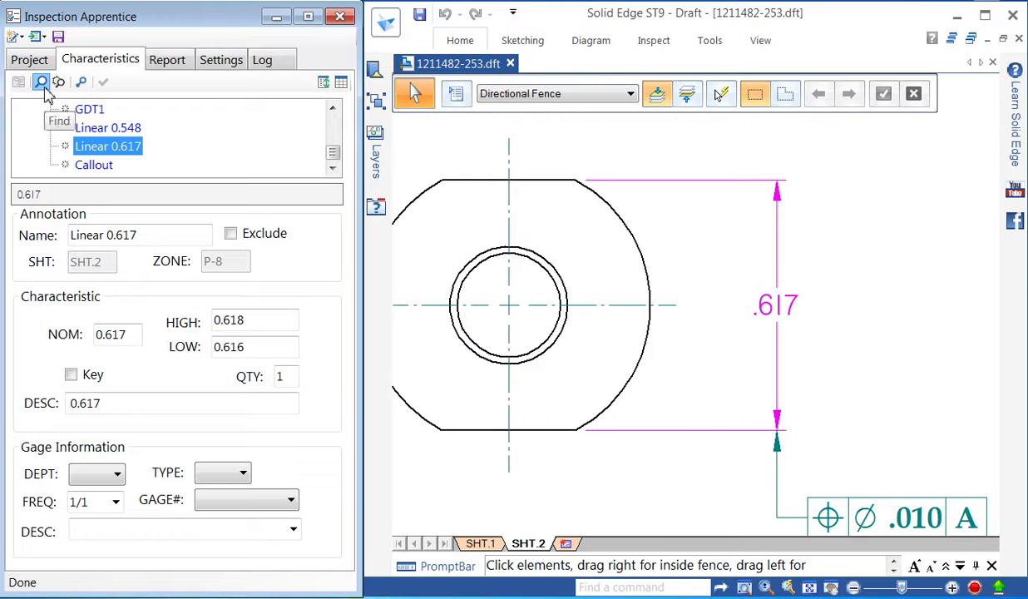
pyautogui.click(104, 134)
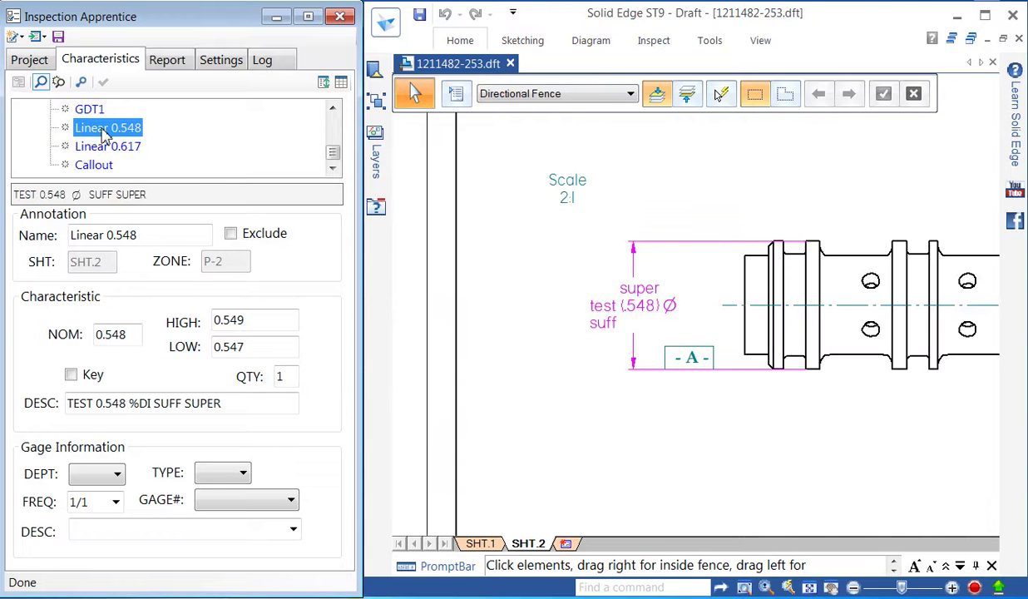
pyautogui.click(98, 149)
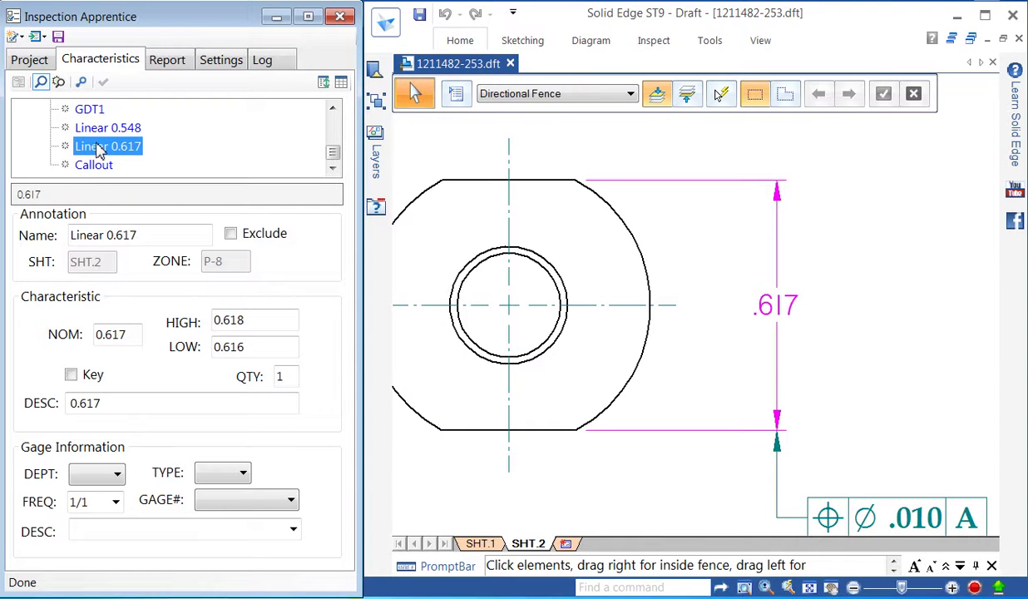
pyautogui.click(58, 82)
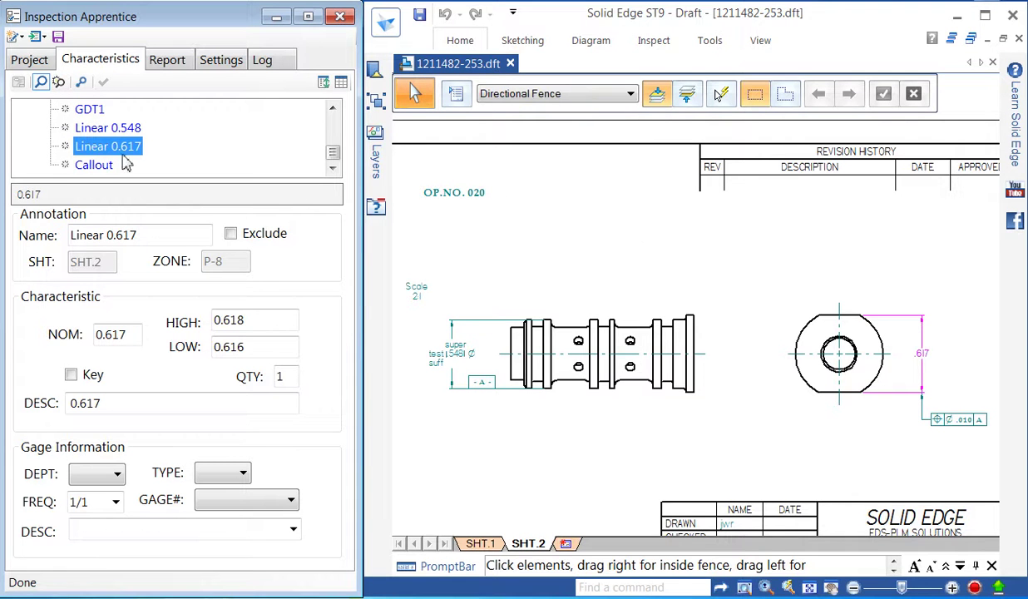
pyautogui.click(100, 166)
pyautogui.scroll(3, 100, 170)
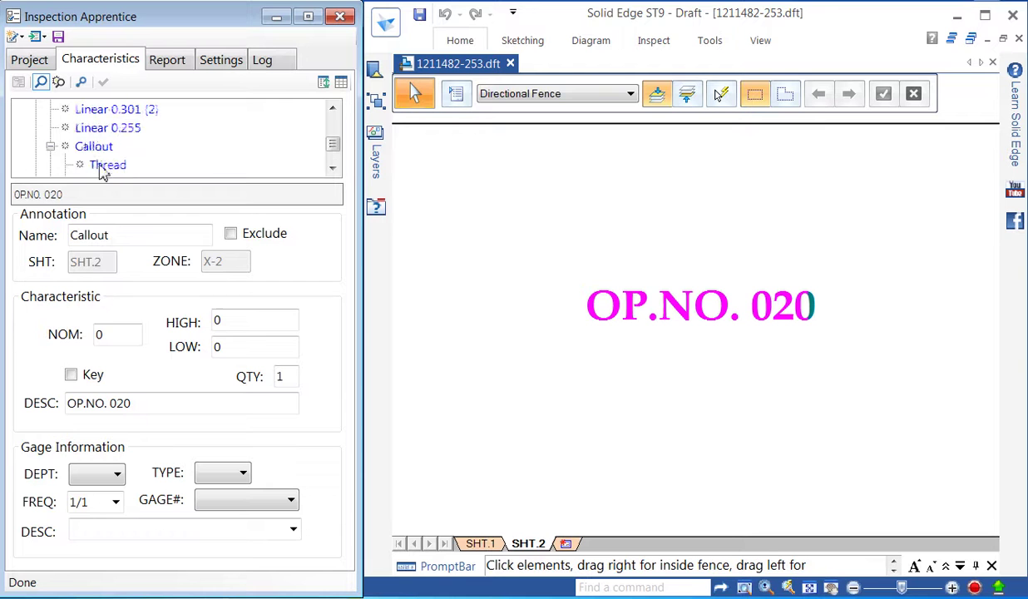
pyautogui.click(96, 131)
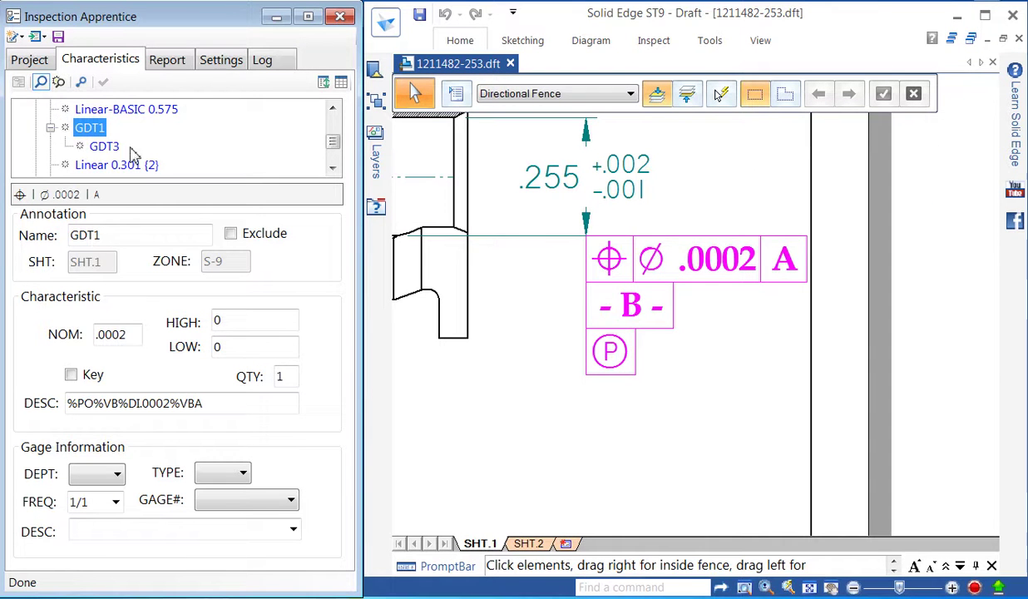
# Step: Select the .255, .710 and 1.401 dimensions and the hole callout on the drawing to find their characteristic entries
pyautogui.click(624, 187)
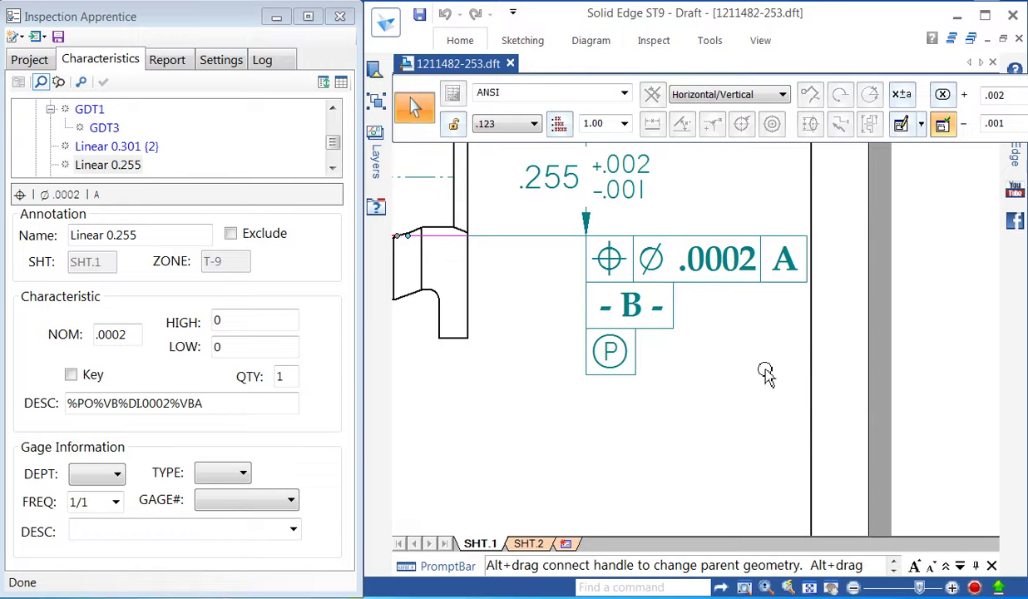
pyautogui.hotkey('ctrl', 'shift', 'f')
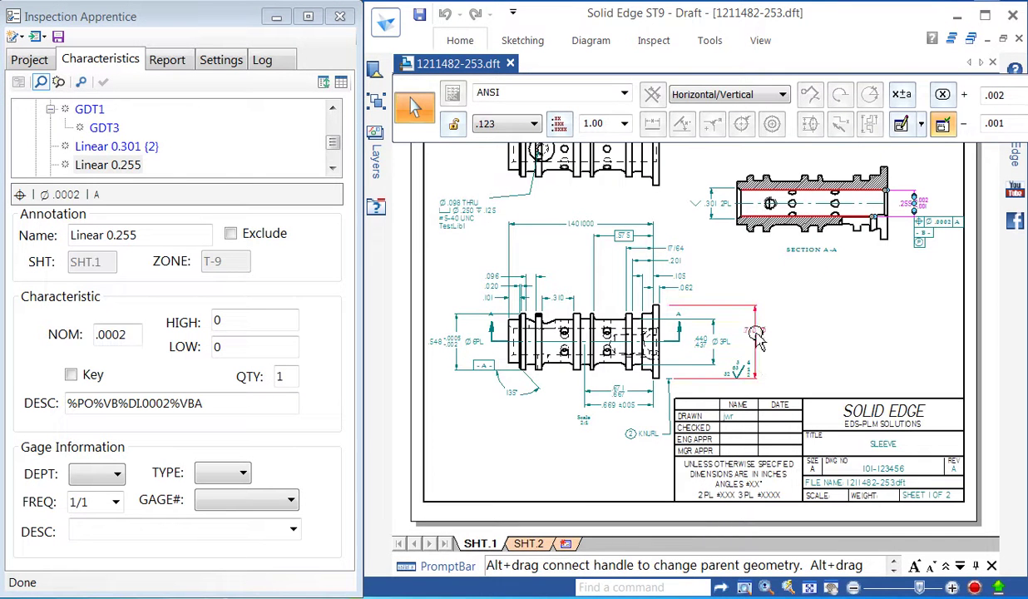
pyautogui.click(721, 315)
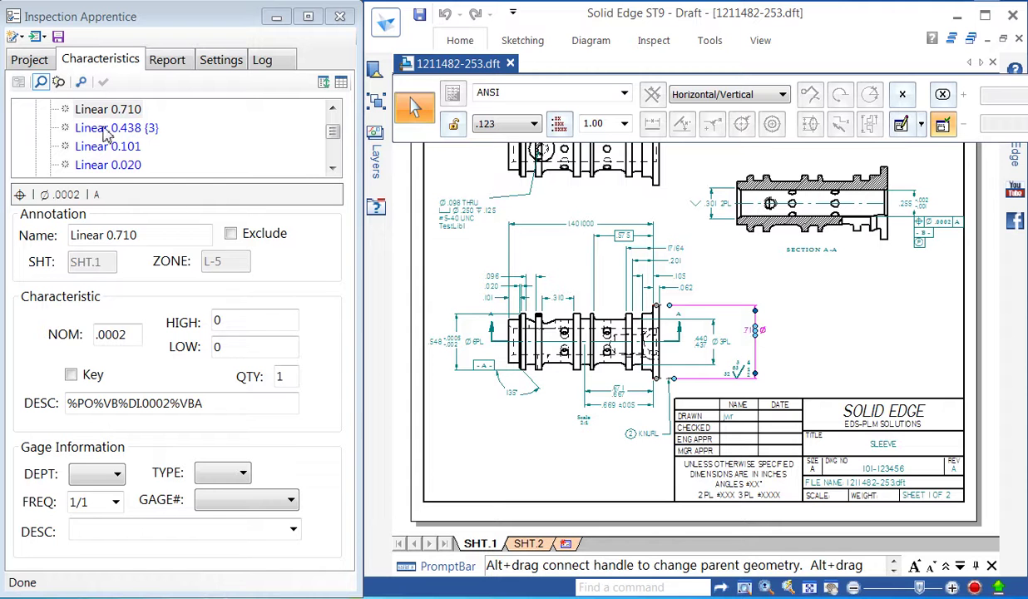
pyautogui.click(555, 223)
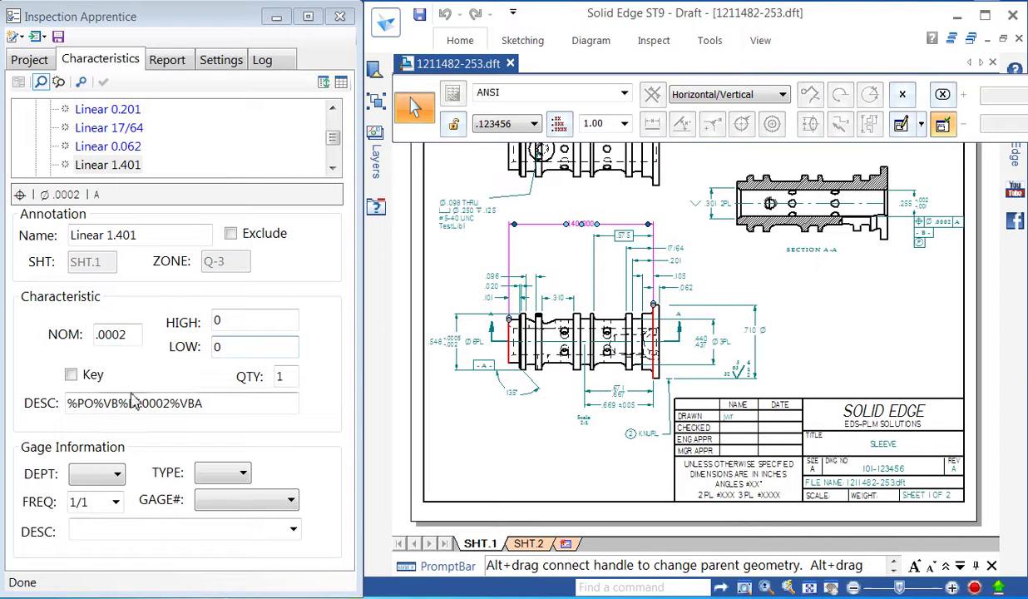
pyautogui.click(470, 223)
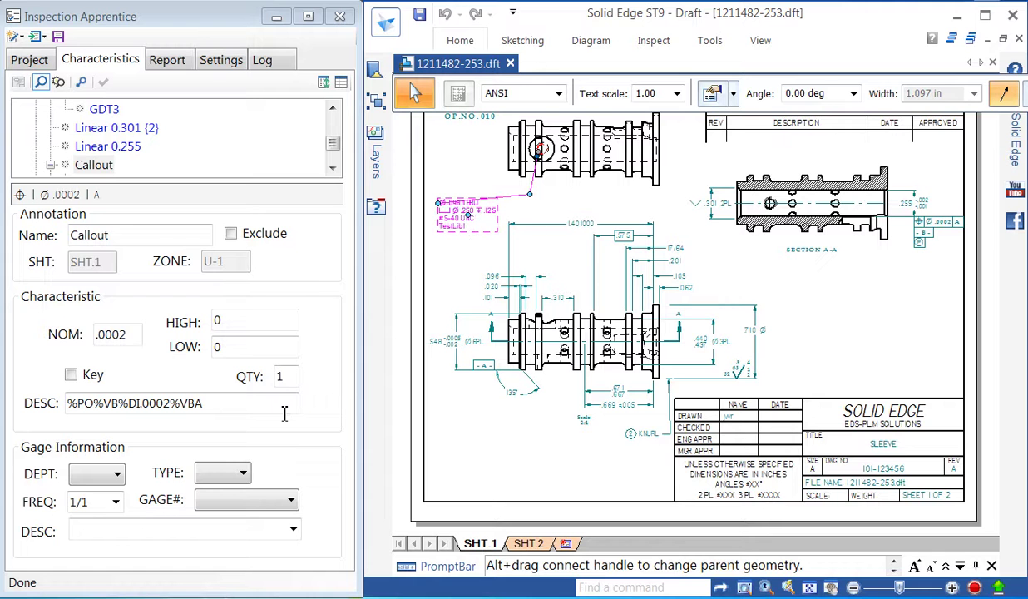
# Step: Locate the Linear 0.255 dimension and the SHT.1 hole callout on the drawing from their characteristic entries
pyautogui.click(96, 165)
pyautogui.click(107, 151)
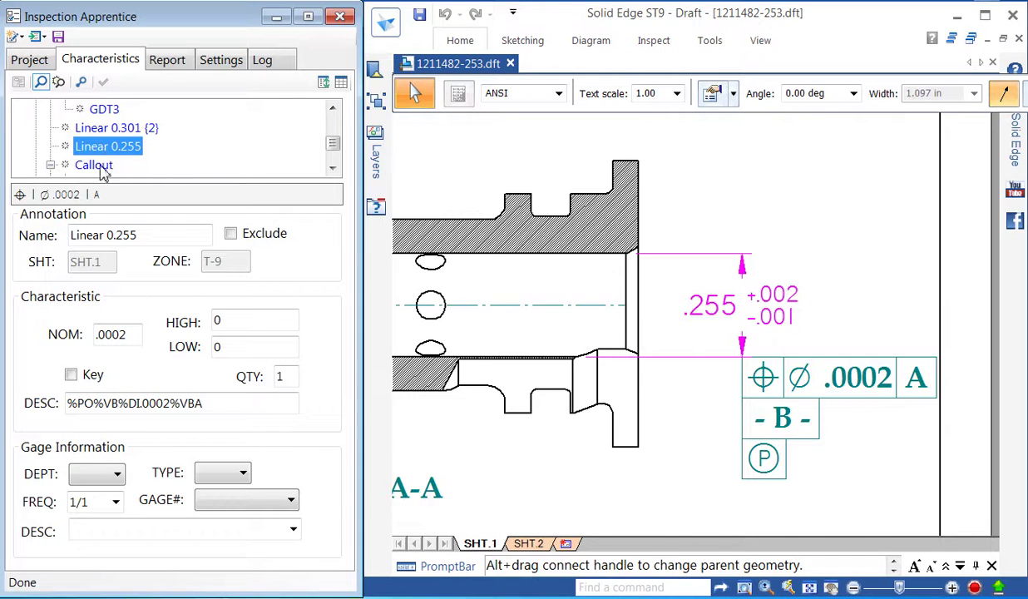
pyautogui.click(99, 168)
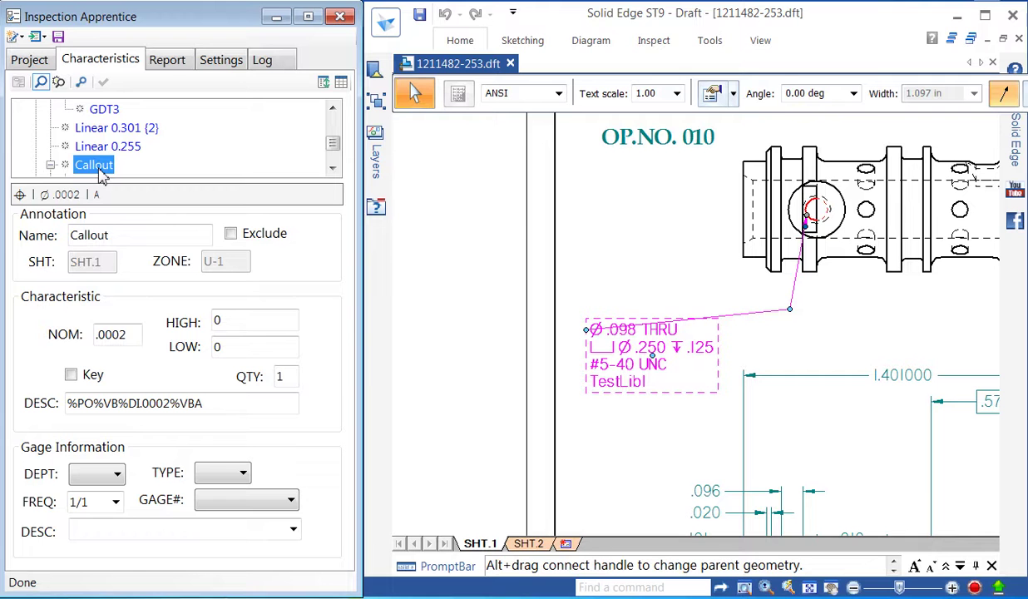
# Step: Review the checklist, hole callout, tolerance and zone settings
pyautogui.click(213, 67)
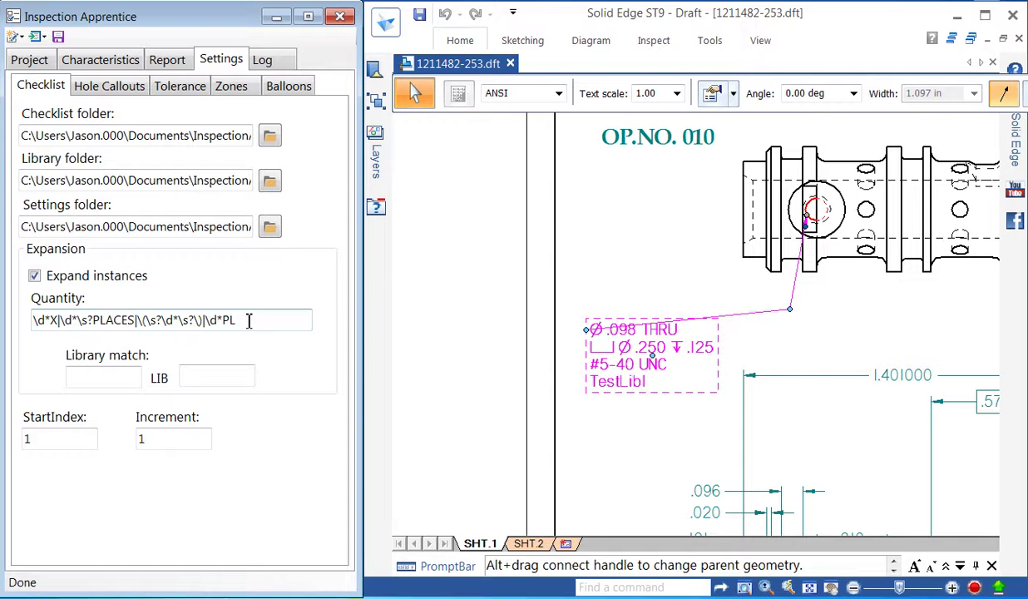
pyautogui.click(123, 88)
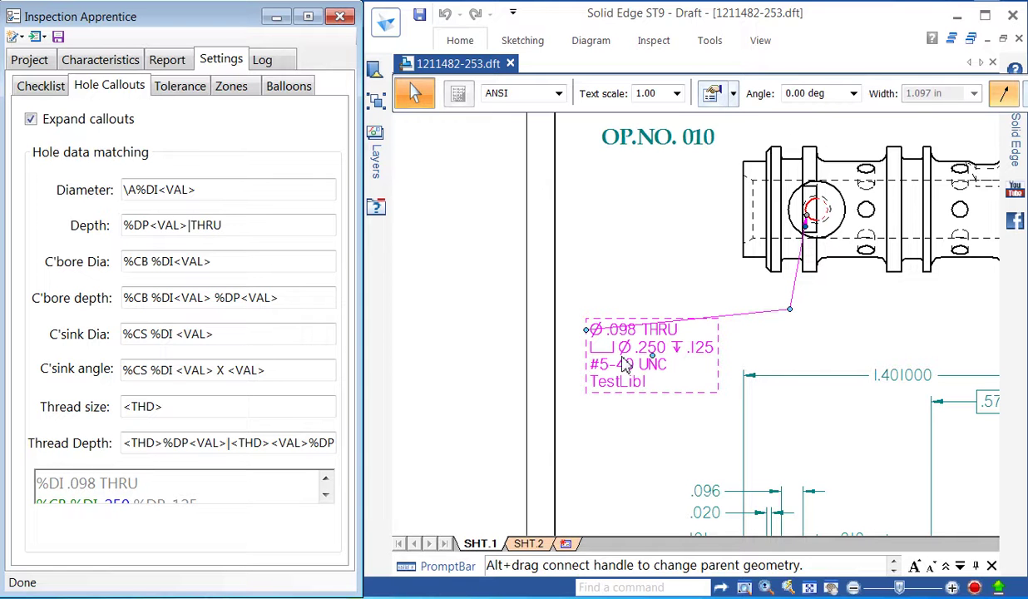
pyautogui.click(183, 96)
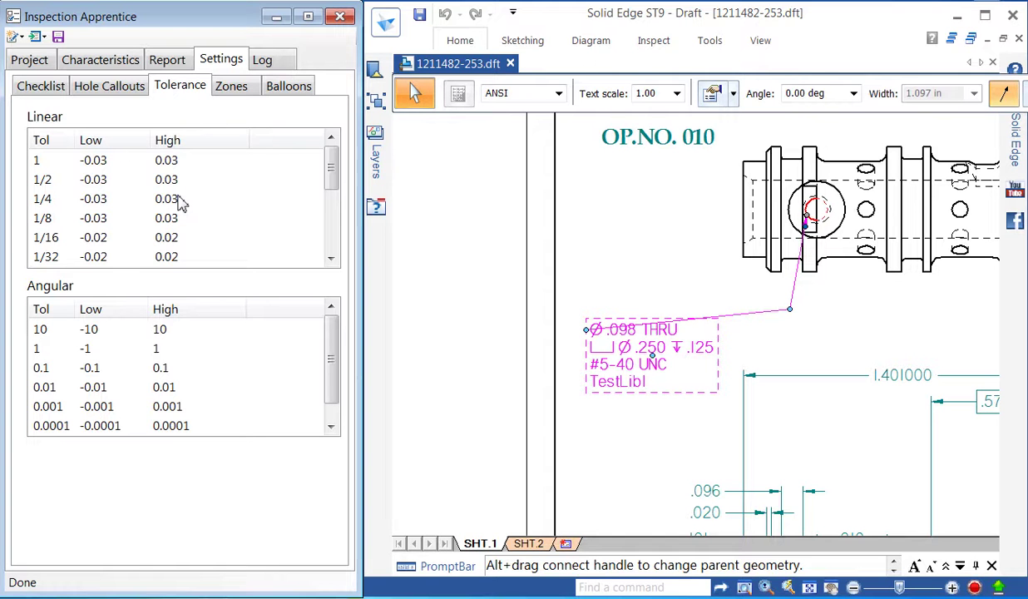
pyautogui.click(230, 91)
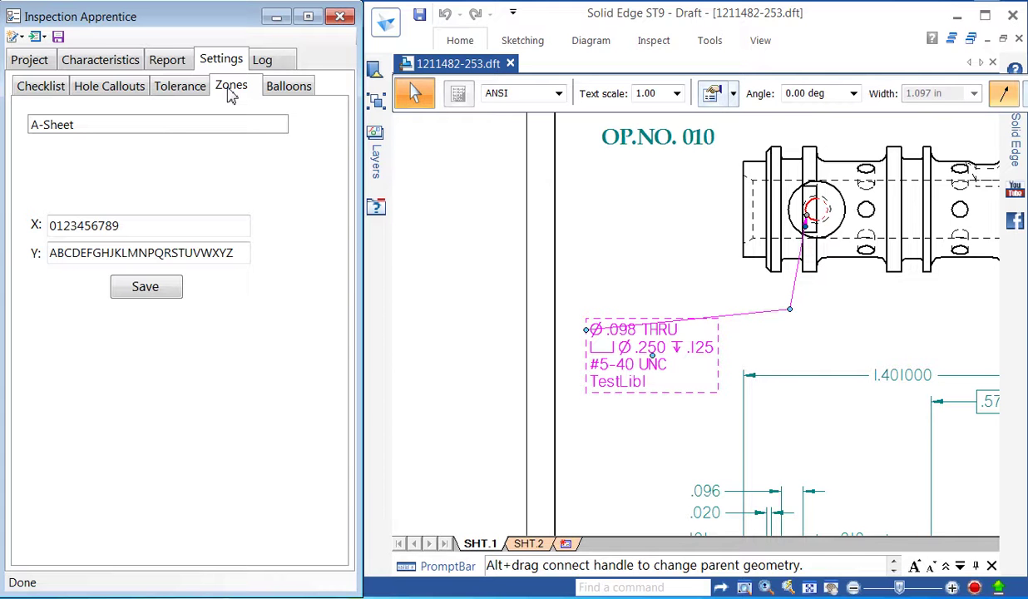
# Step: Set the balloon color to Teal
pyautogui.click(286, 93)
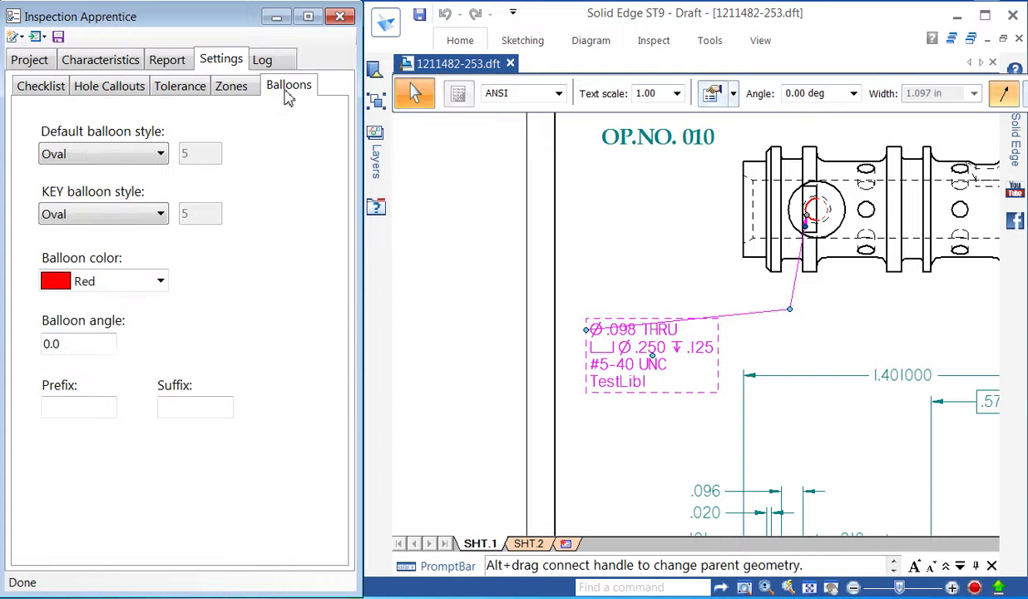
pyautogui.click(160, 283)
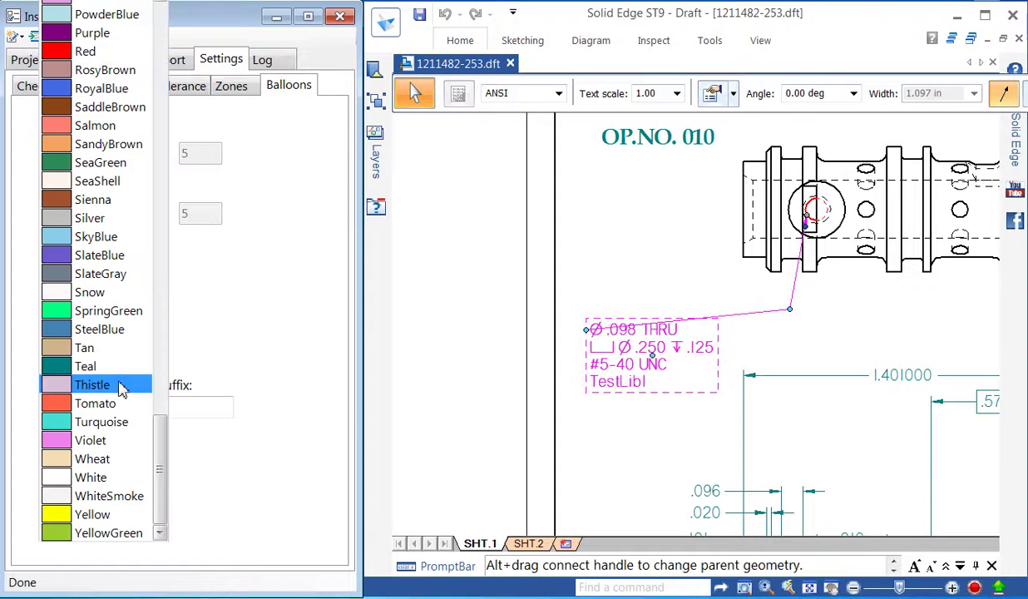
pyautogui.click(109, 369)
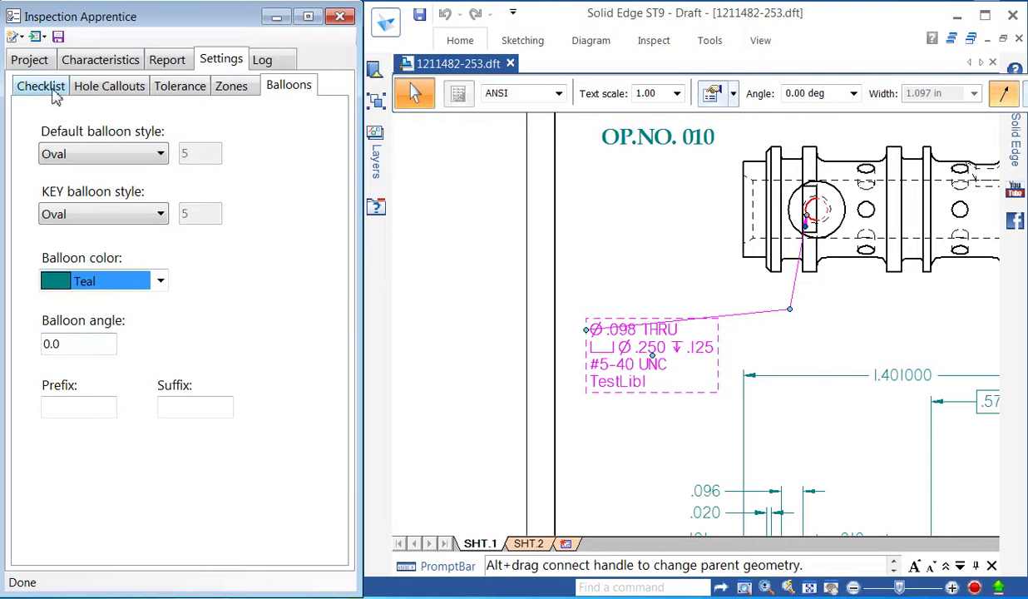
# Step: Show the characteristics as a maximized table and locate the row 24 characteristic in zone Q-3 on the drawing
pyautogui.click(98, 64)
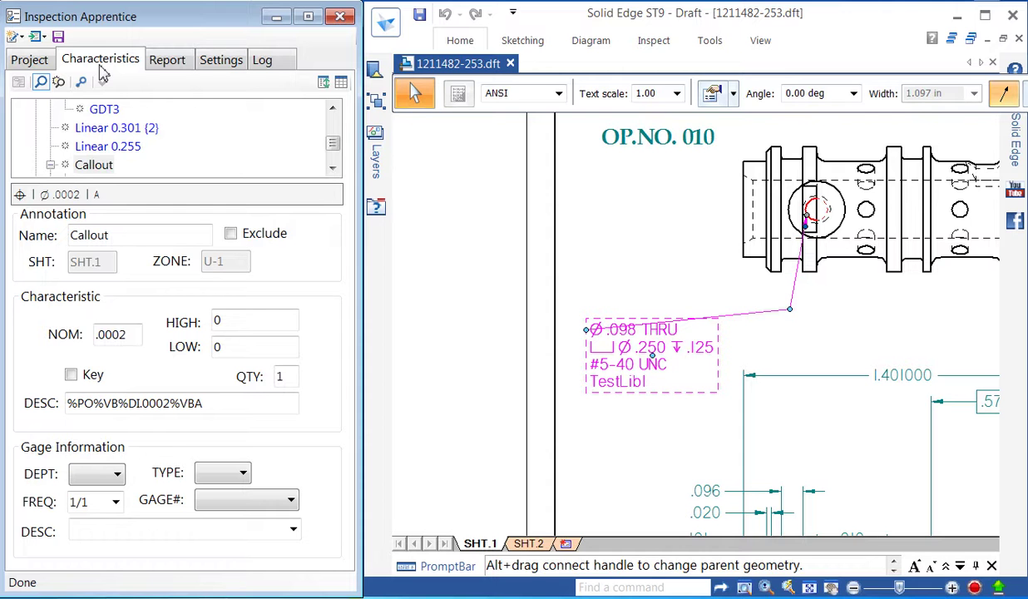
pyautogui.click(341, 83)
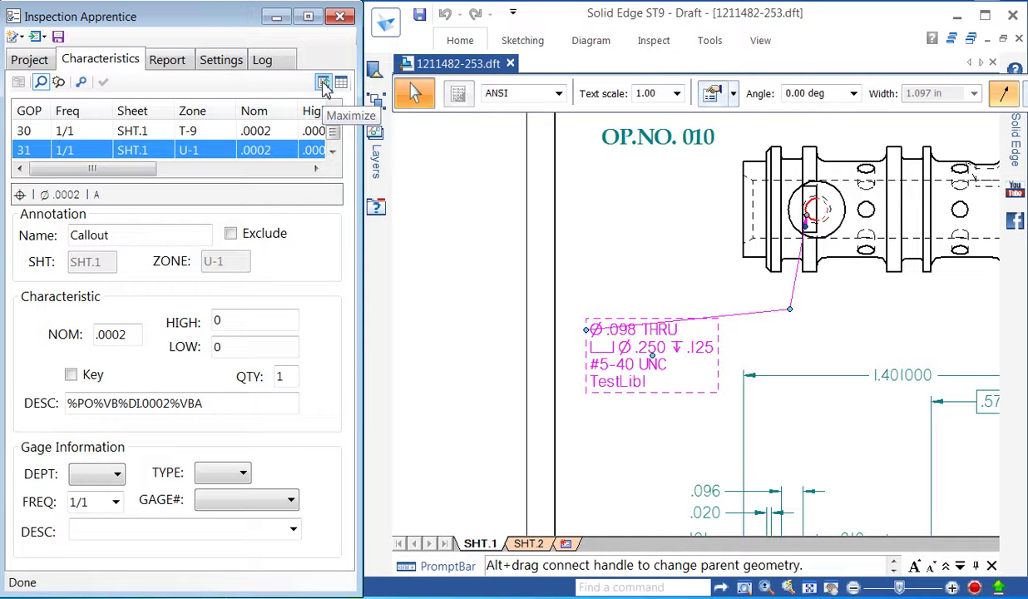
pyautogui.click(324, 87)
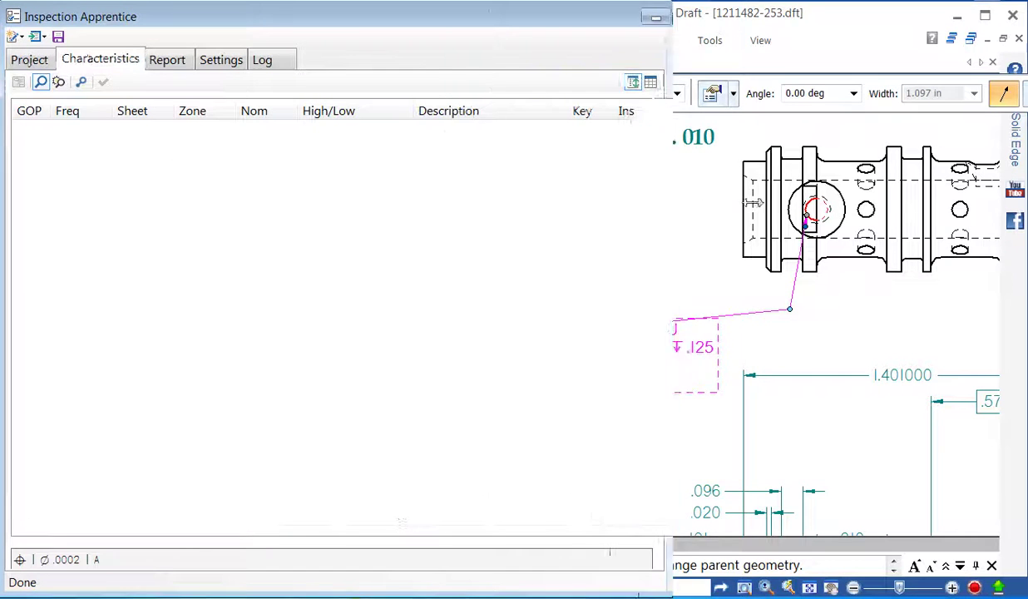
pyautogui.moveTo(754, 202); pyautogui.dragTo(764, 202)
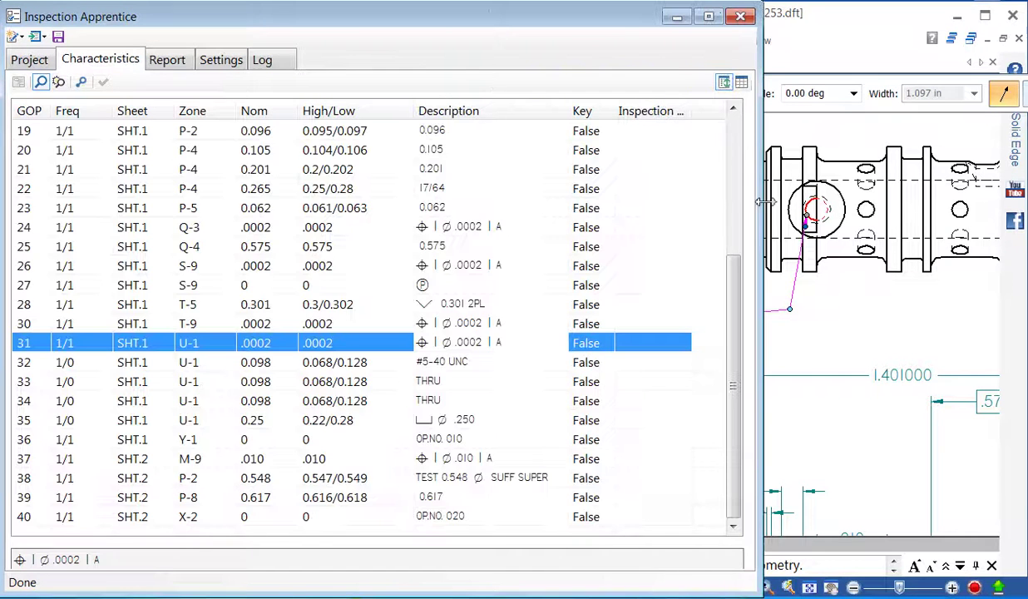
pyautogui.click(324, 226)
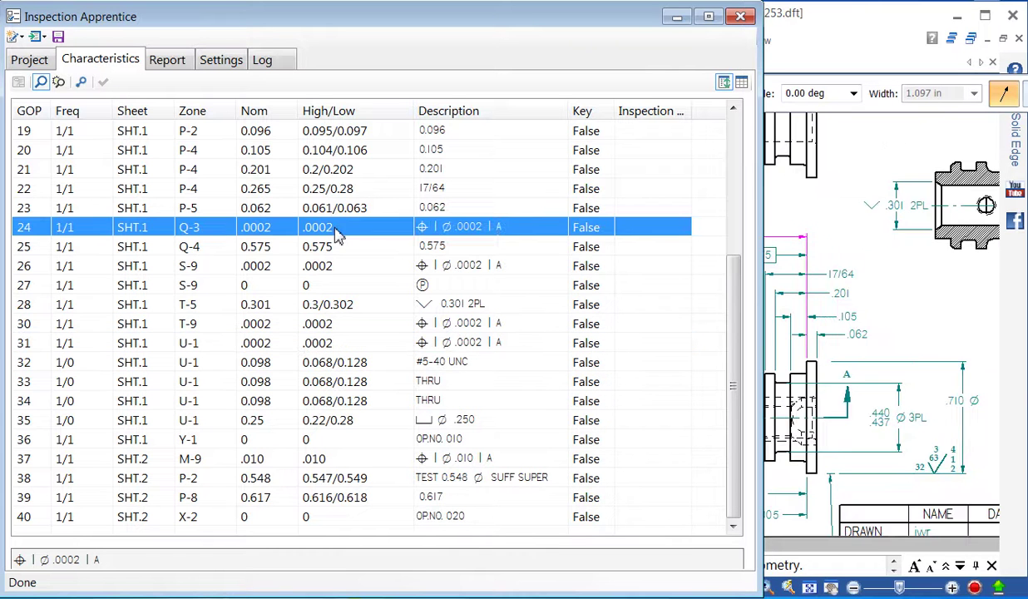
# Step: Locate the row 25 and row 26 characteristics on the drawing, and select both rows together in the table
pyautogui.click(314, 249)
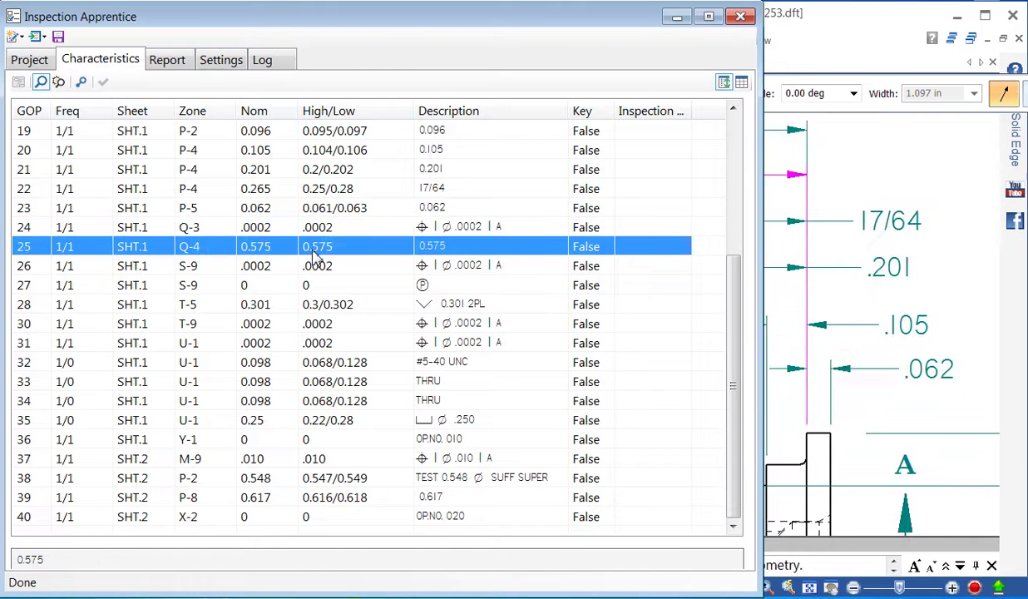
pyautogui.click(343, 267)
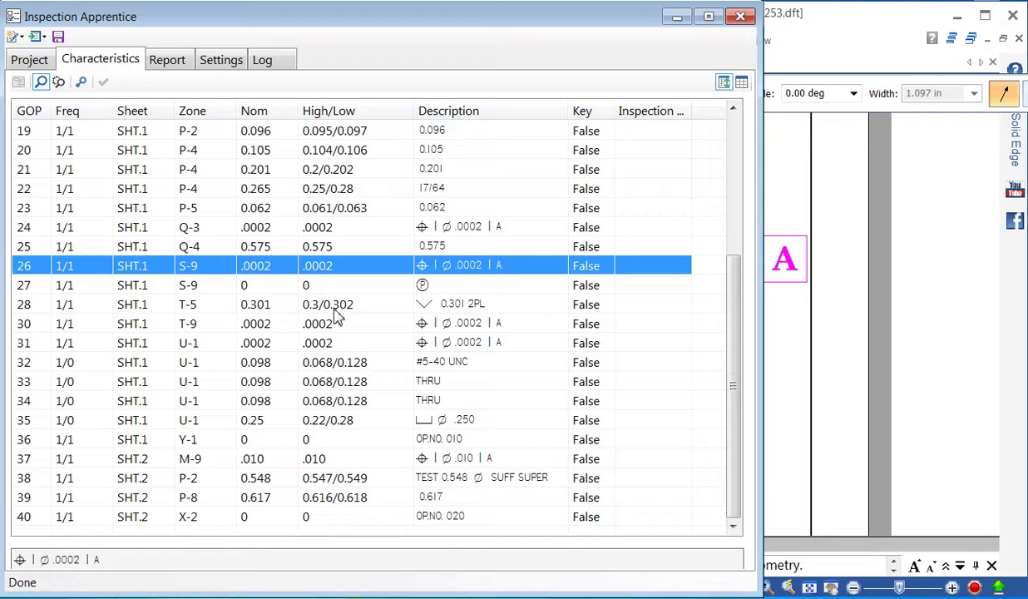
pyautogui.keyDown('shift'); pyautogui.click(235, 249); pyautogui.keyUp('shift')
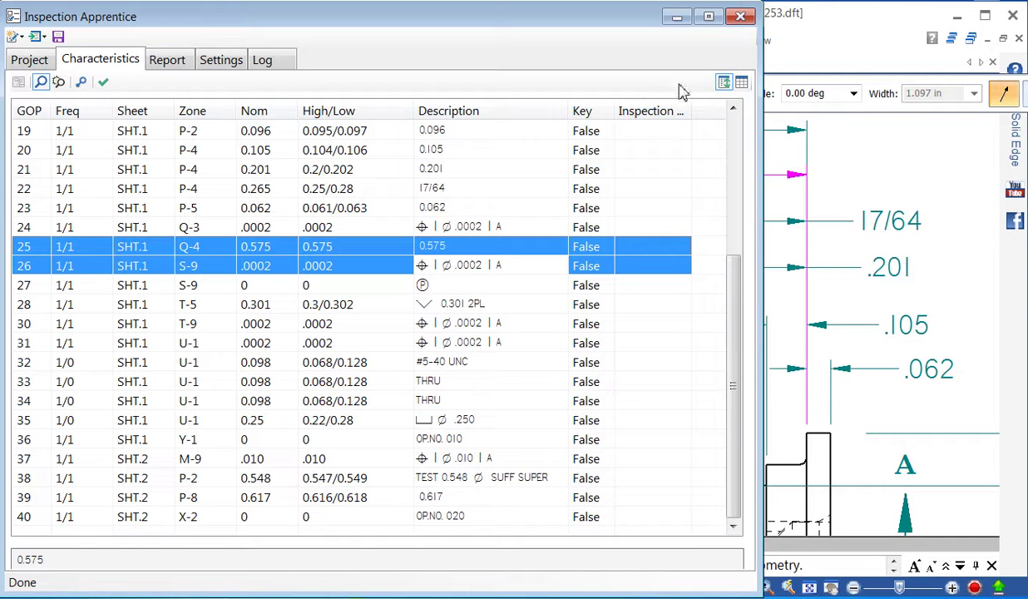
# Step: Restore the characteristic detail form and narrow the Inspection Apprentice window to uncover the drawing
pyautogui.click(724, 82)
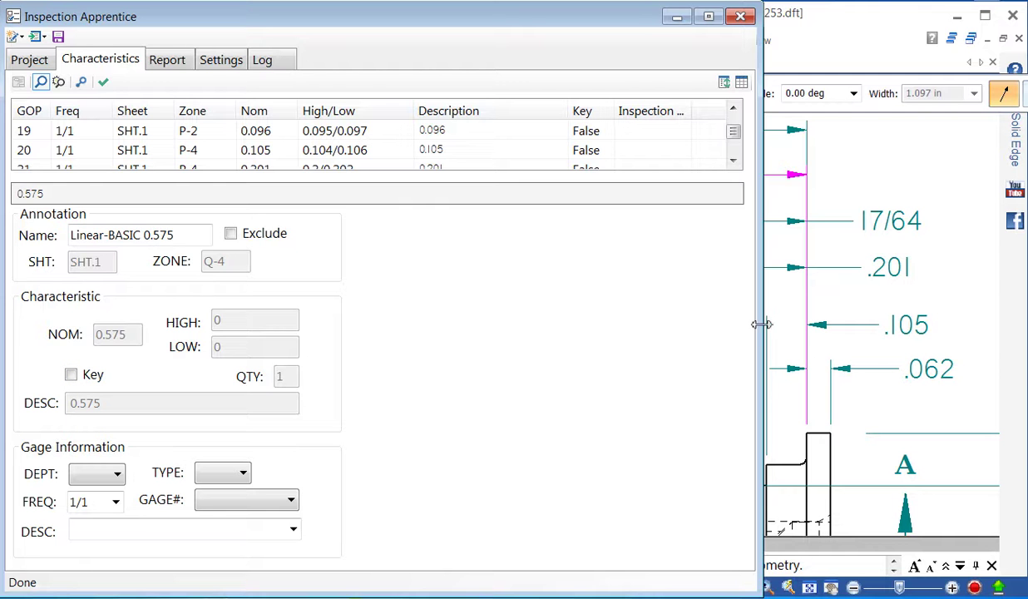
pyautogui.moveTo(762, 325); pyautogui.dragTo(362, 327)
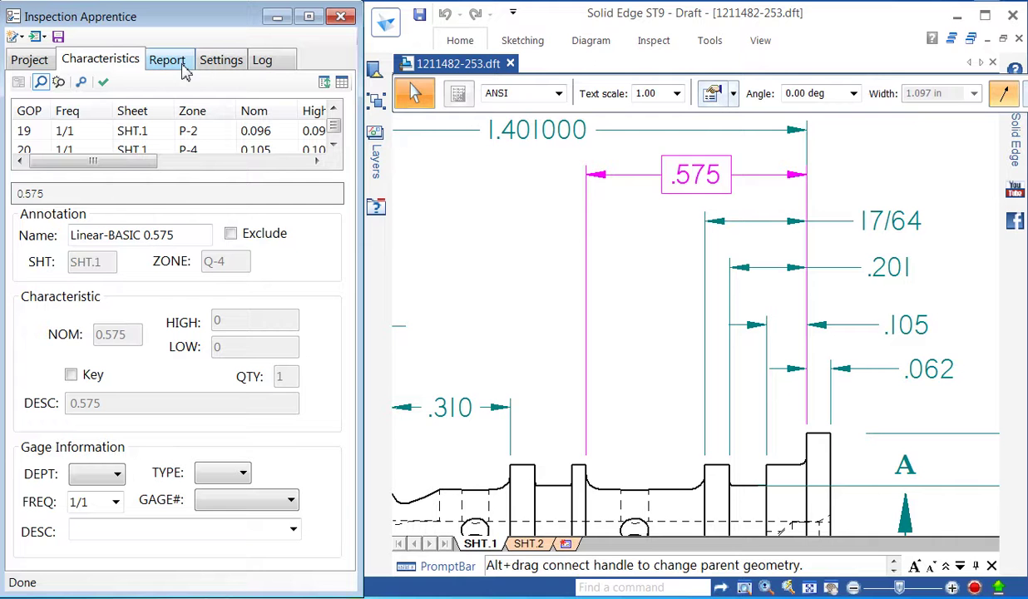
# Step: Add balloons to the characteristics across the sleeve drawing
pyautogui.click(59, 83)
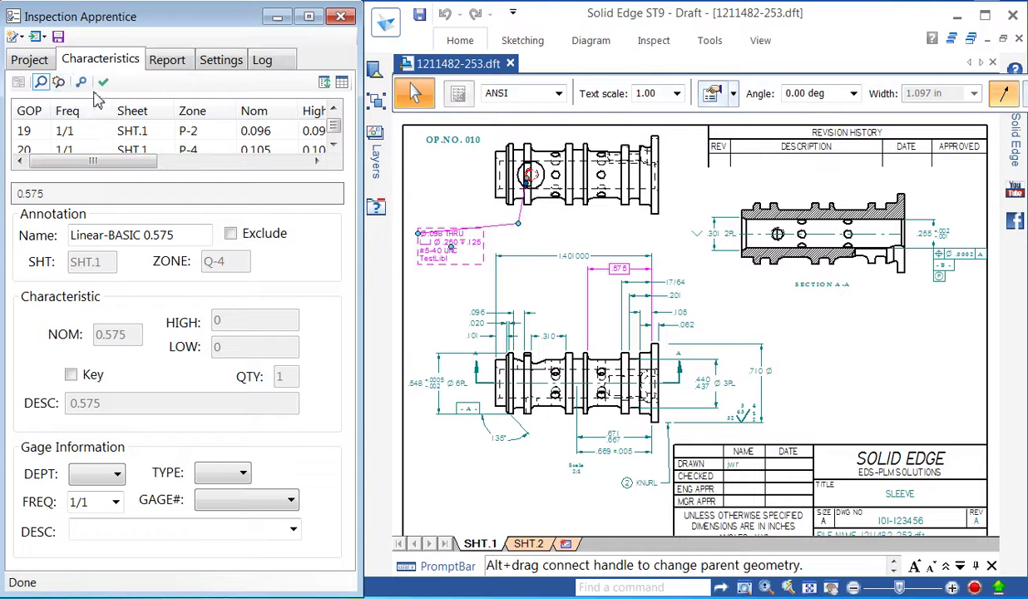
pyautogui.click(83, 84)
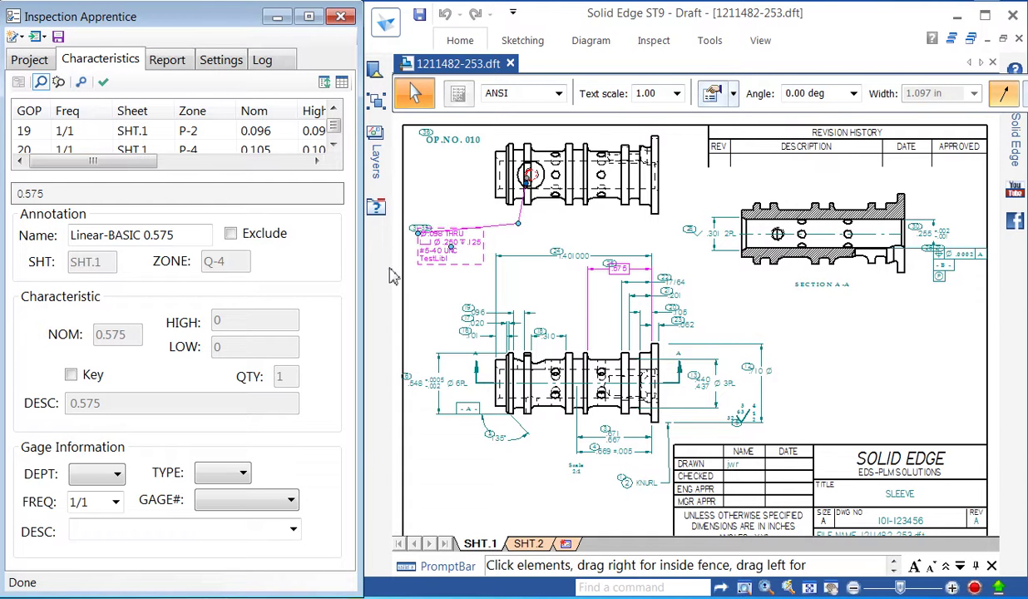
# Step: Move the hole callout's balloon beneath its text, and look up the characteristic of the sleeve's overall length dimension
pyautogui.click(460, 51)
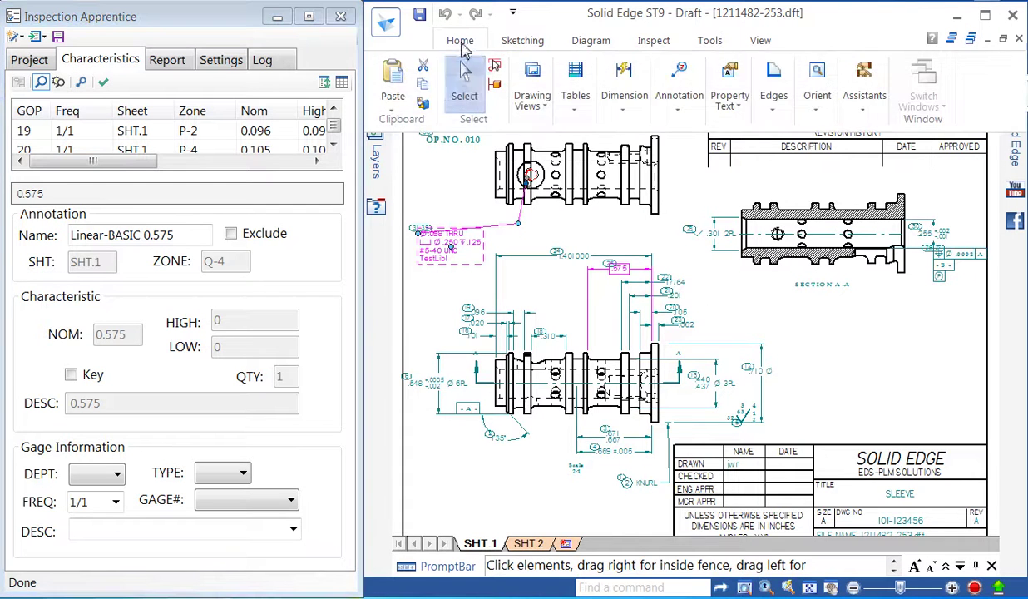
pyautogui.click(561, 228)
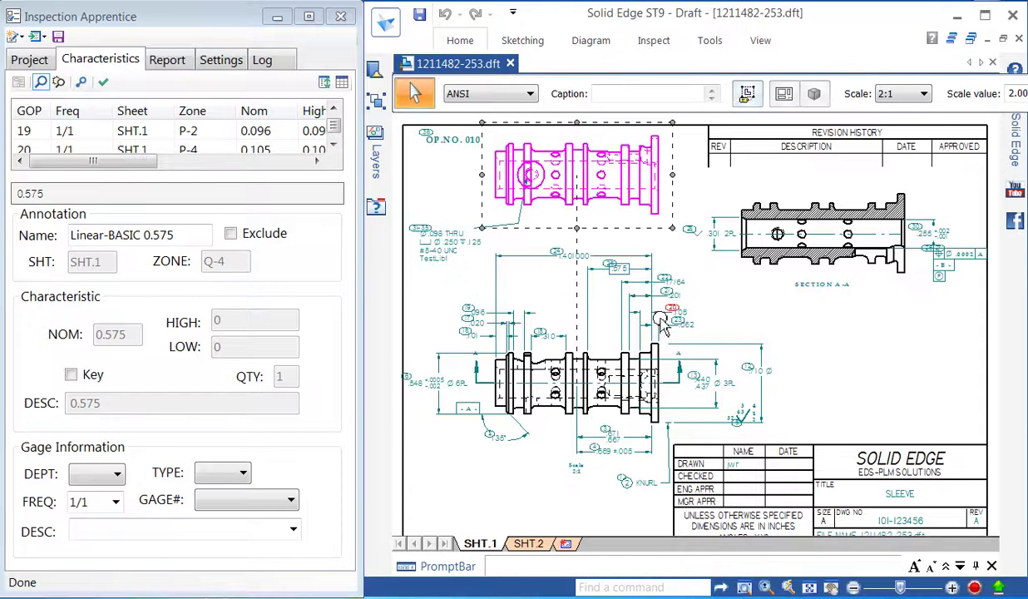
pyautogui.click(443, 252)
pyautogui.moveTo(443, 252); pyautogui.dragTo(416, 269)
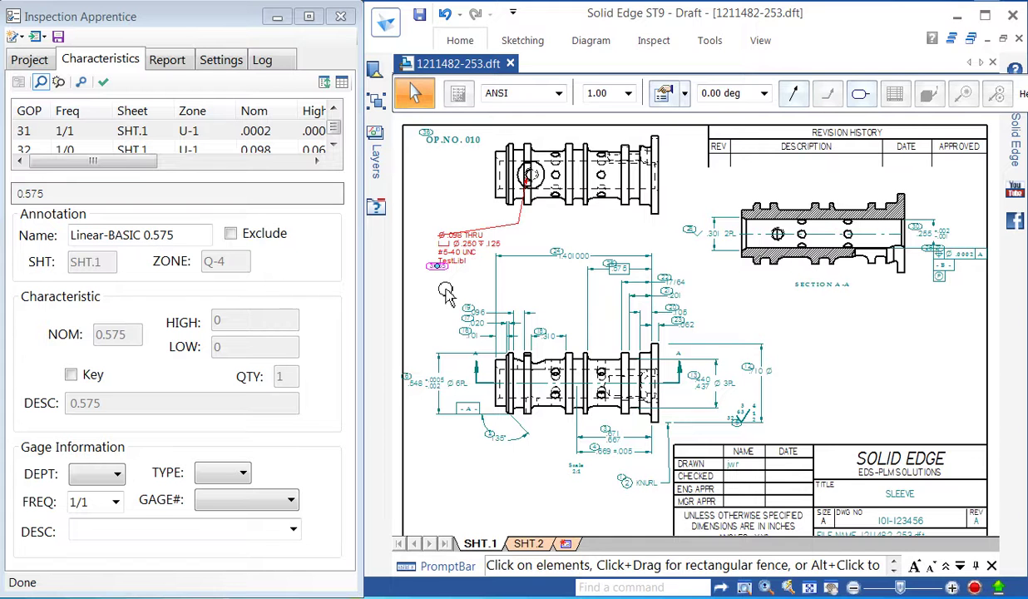
pyautogui.click(536, 256)
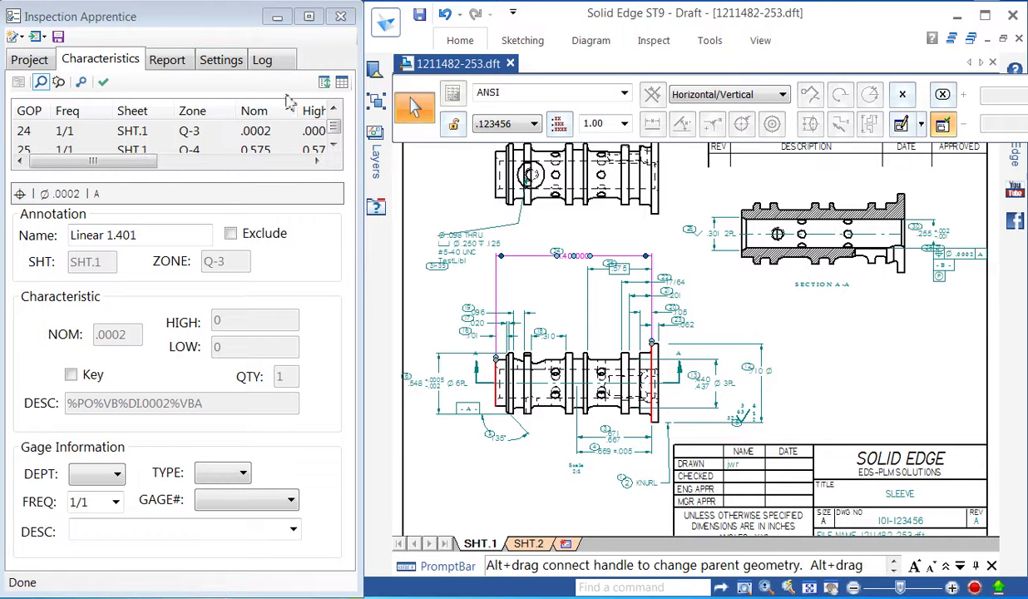
# Step: Export the inspection report to the report folder with Expand Quantities enabled
pyautogui.click(169, 66)
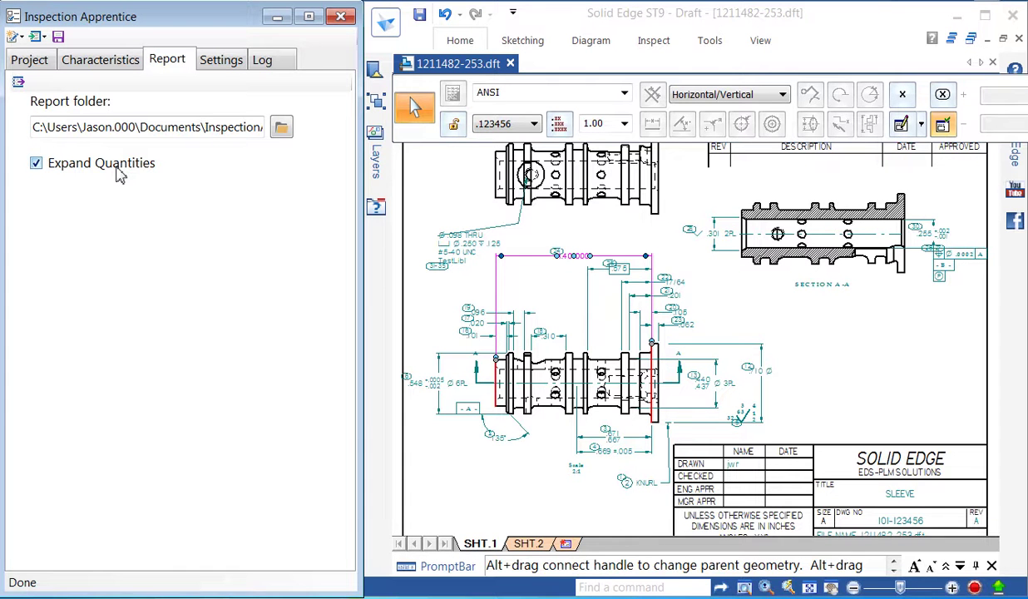
pyautogui.click(19, 83)
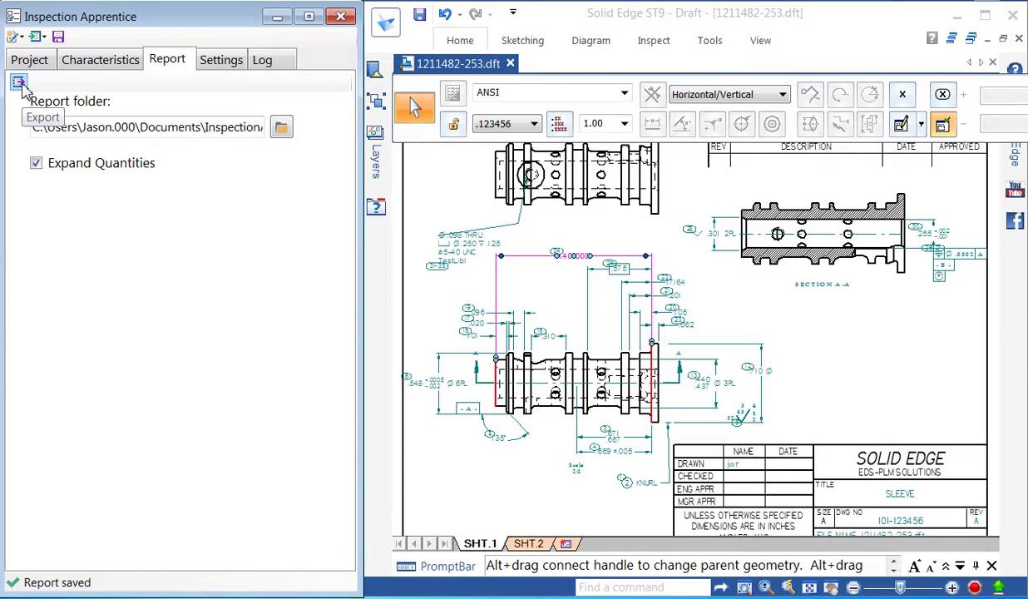
pyautogui.hotkey('alt', 'Tab')
pyautogui.hotkey('alt', 'Tab')
pyautogui.hotkey('alt', 'Tab')
pyautogui.hotkey('alt', 'Tab')
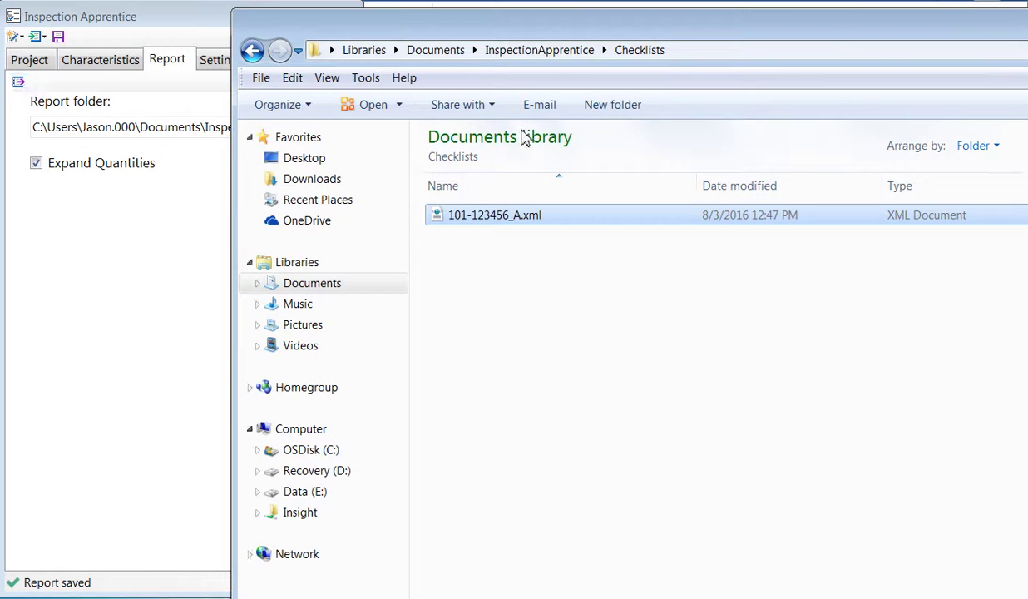
pyautogui.hotkey('alt', 'F4')
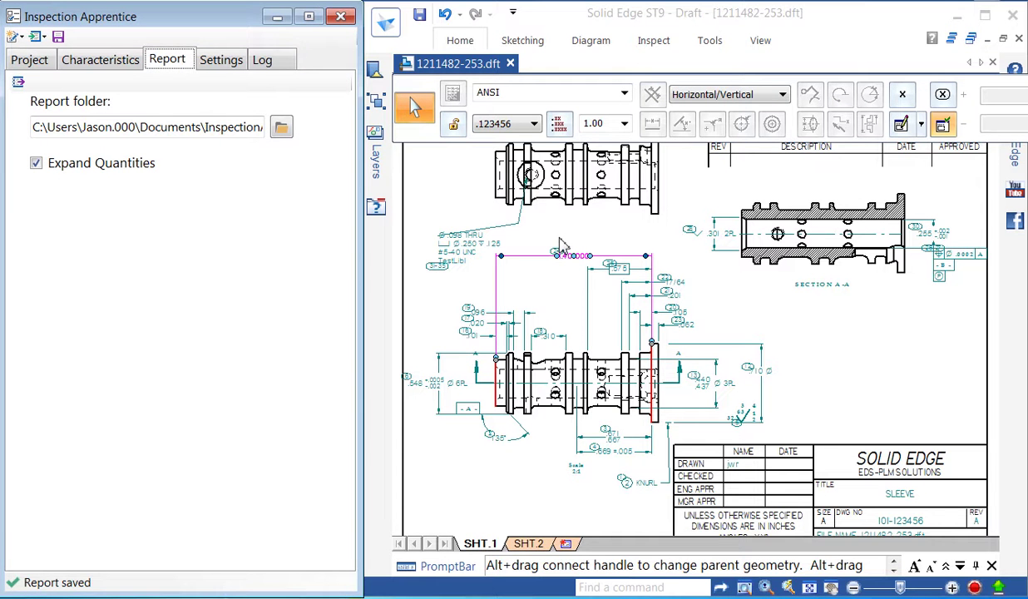
# Step: Switch to the Reports folder in Windows Explorer and open 101-123456.xlsx in Excel
pyautogui.press('super+r')
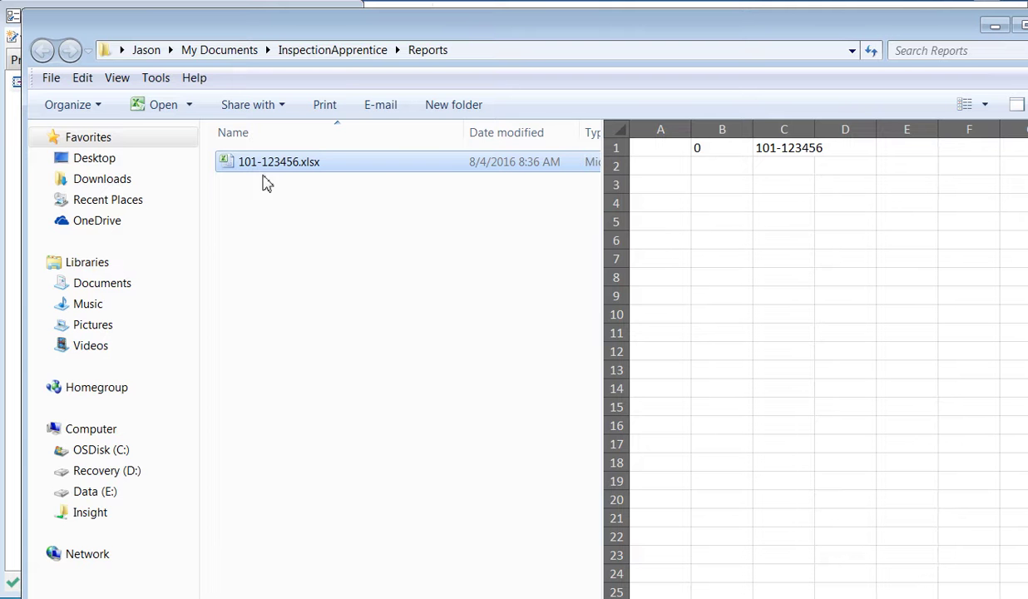
pyautogui.doubleClick(226, 167)
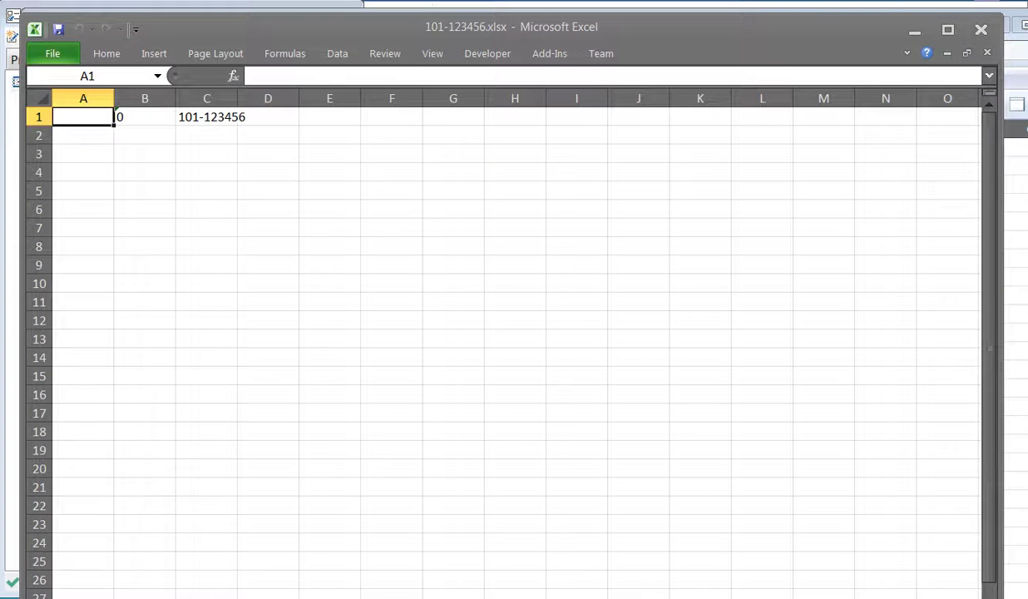
# Step: Fit column H to its descriptions and widen column G slightly in the report
pyautogui.doubleClick(543, 100)
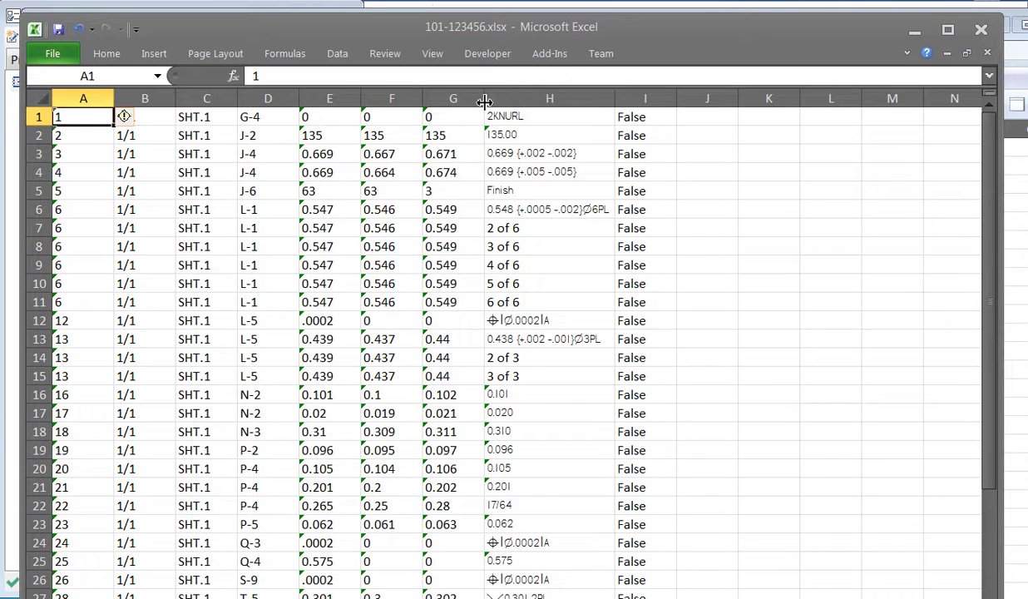
pyautogui.moveTo(484, 102); pyautogui.dragTo(506, 102)
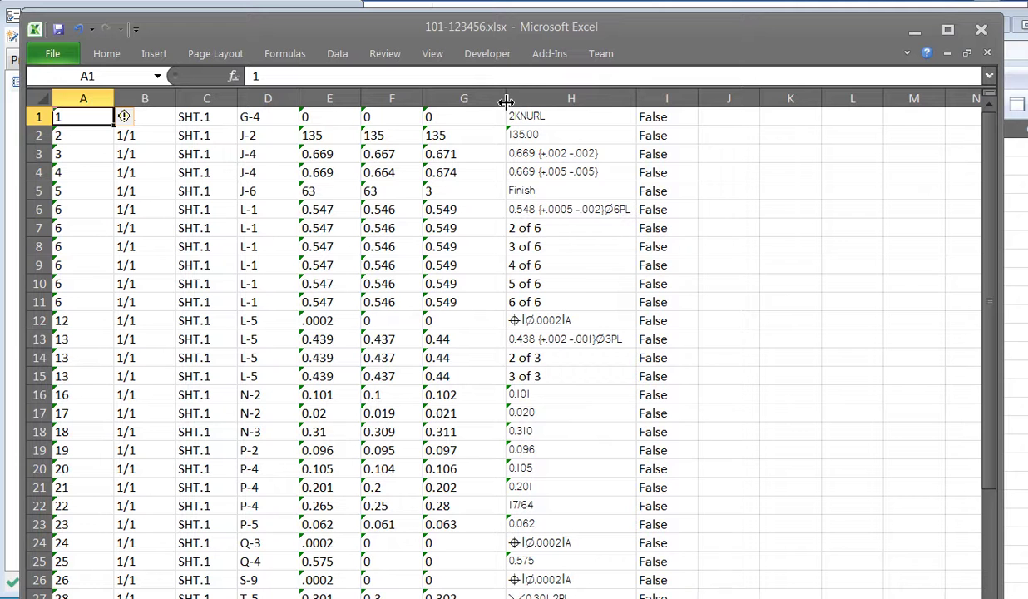
# Step: Examine the expanded quantity entries from H7 and the matching result cells J7 to J11, dismissing the e-mail notification
pyautogui.click(543, 229)
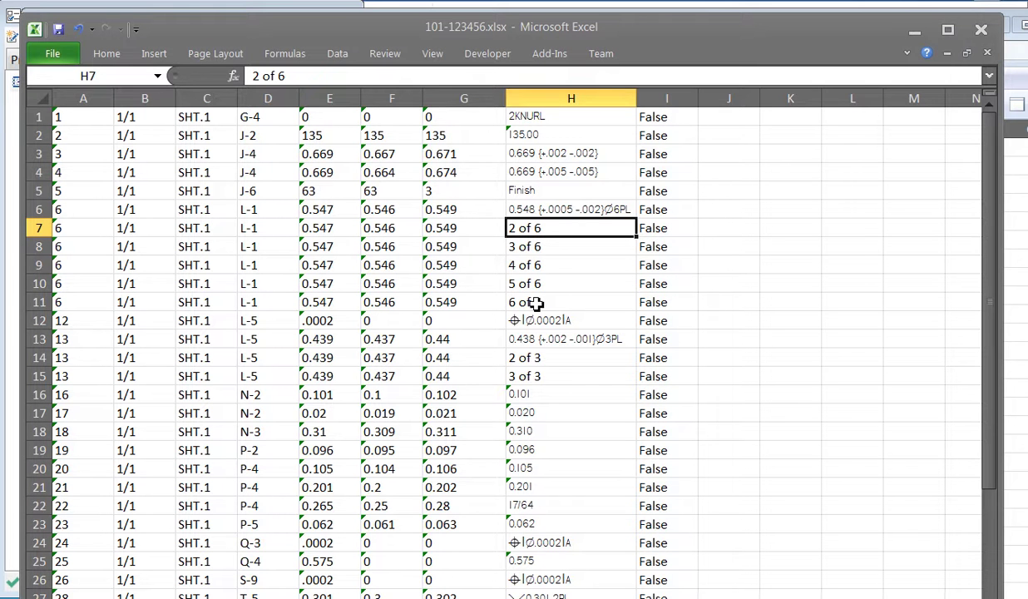
pyautogui.click(720, 227)
pyautogui.click(741, 250)
pyautogui.click(739, 268)
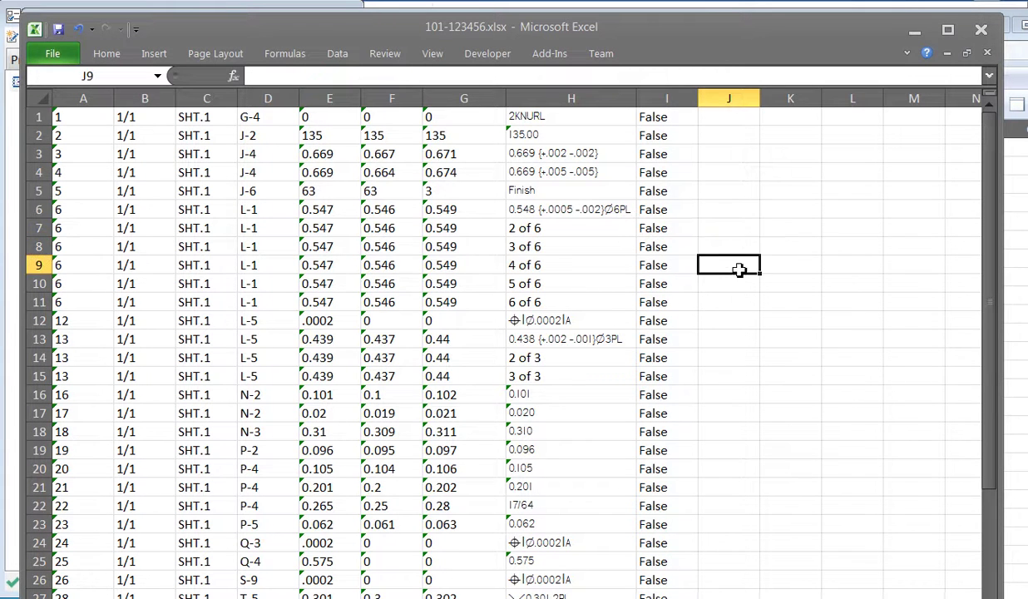
pyautogui.click(736, 285)
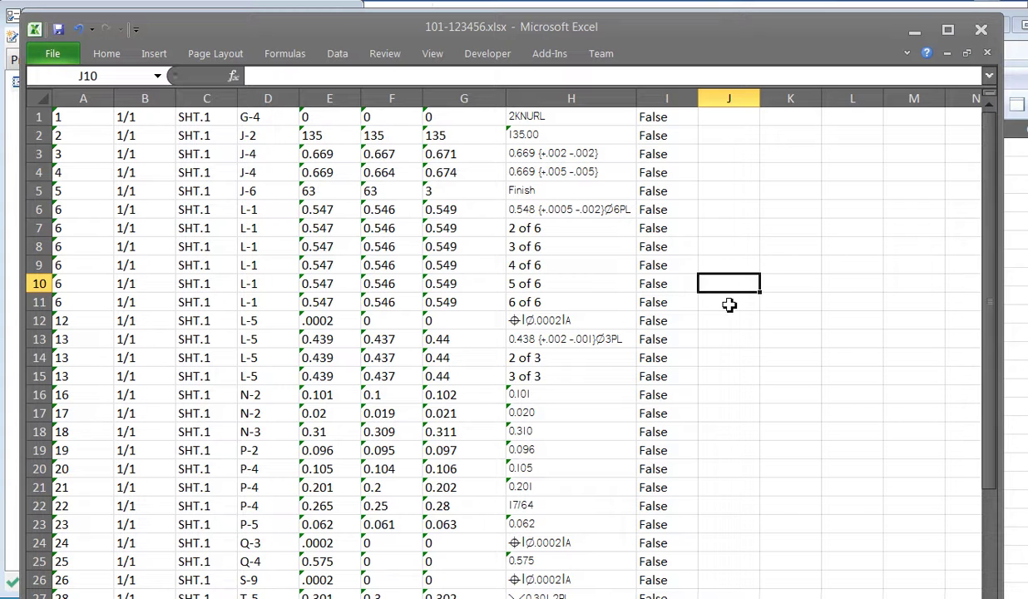
pyautogui.click(729, 304)
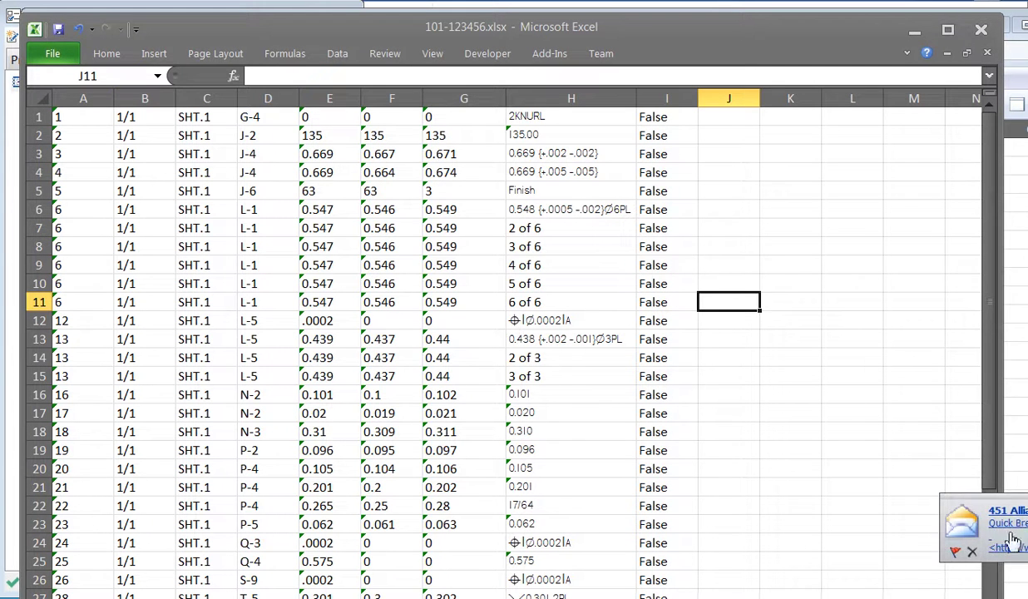
pyautogui.click(972, 552)
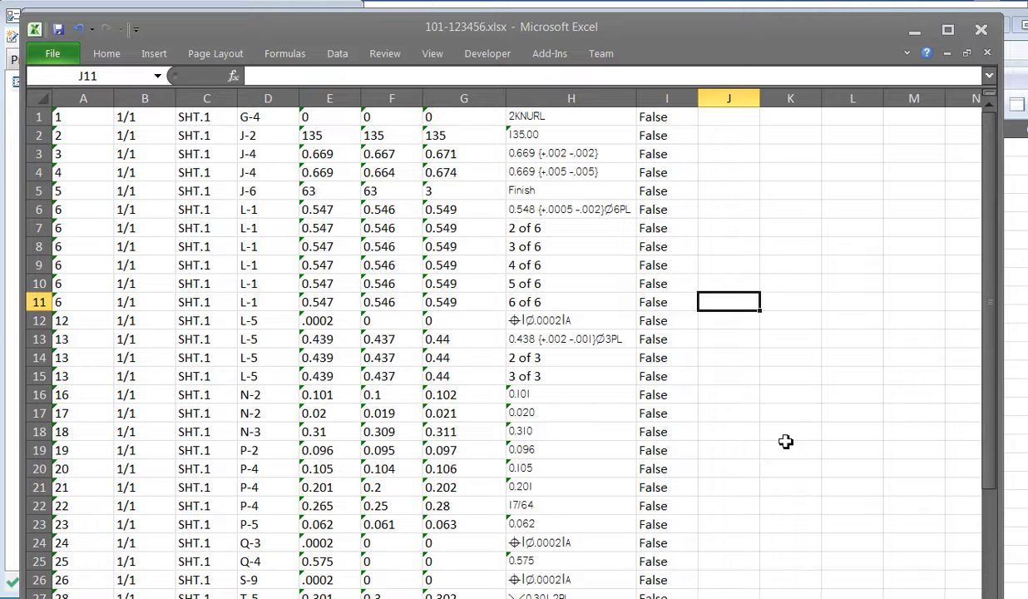